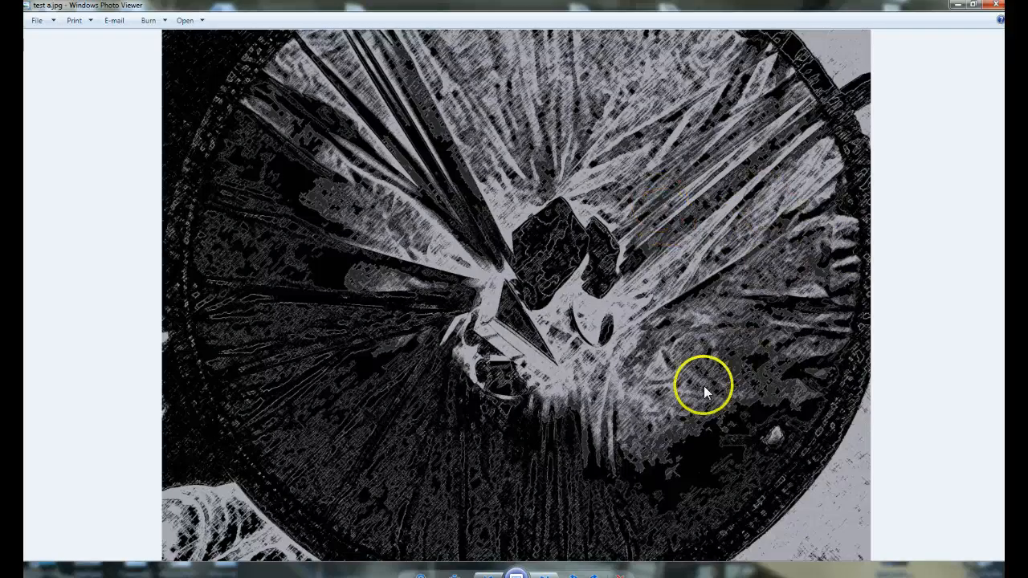
Compare the filtered example images test a, test b and test c with their original photos, and close the viewer.
key(Right)
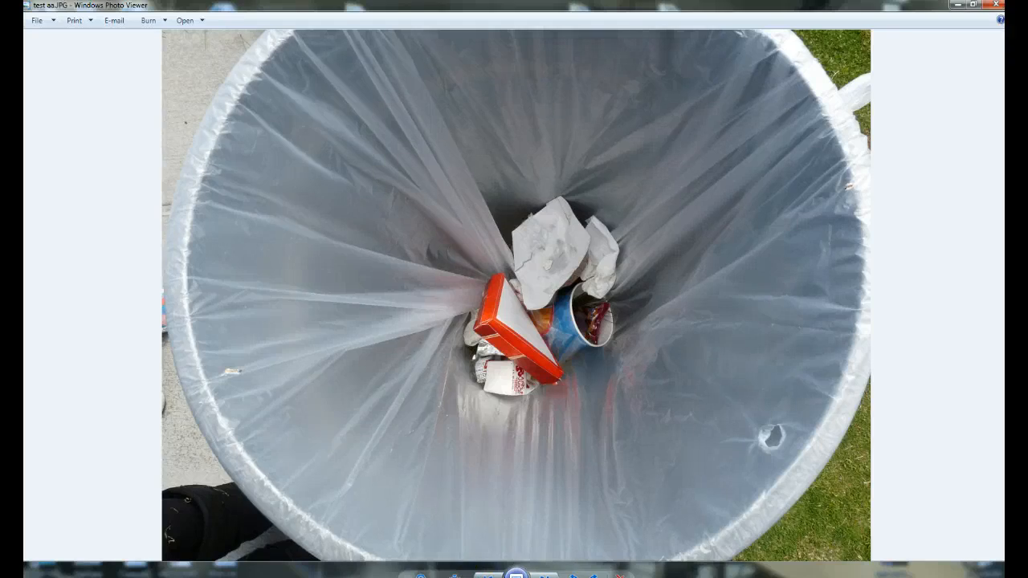
key(Left)
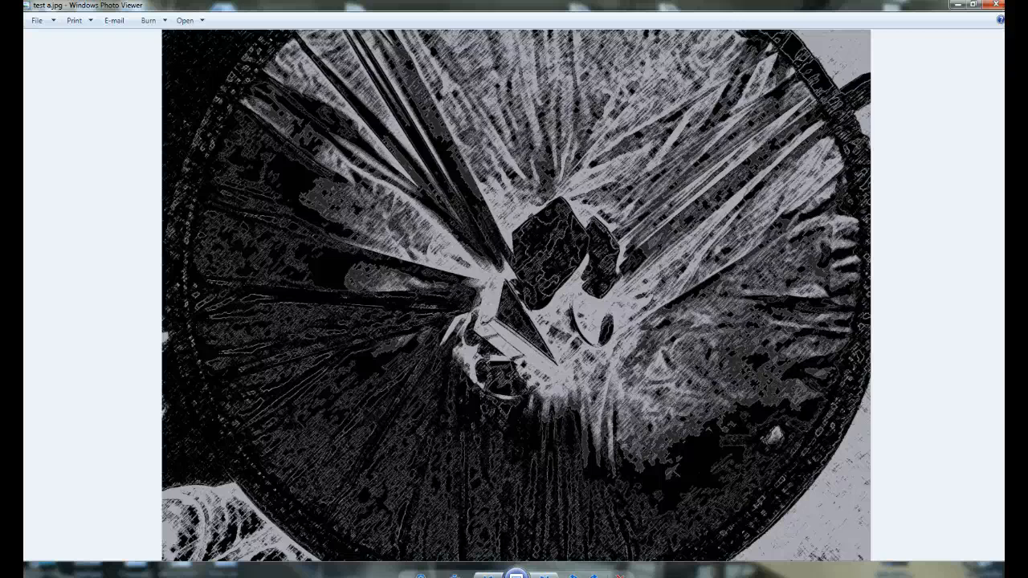
click(543, 574)
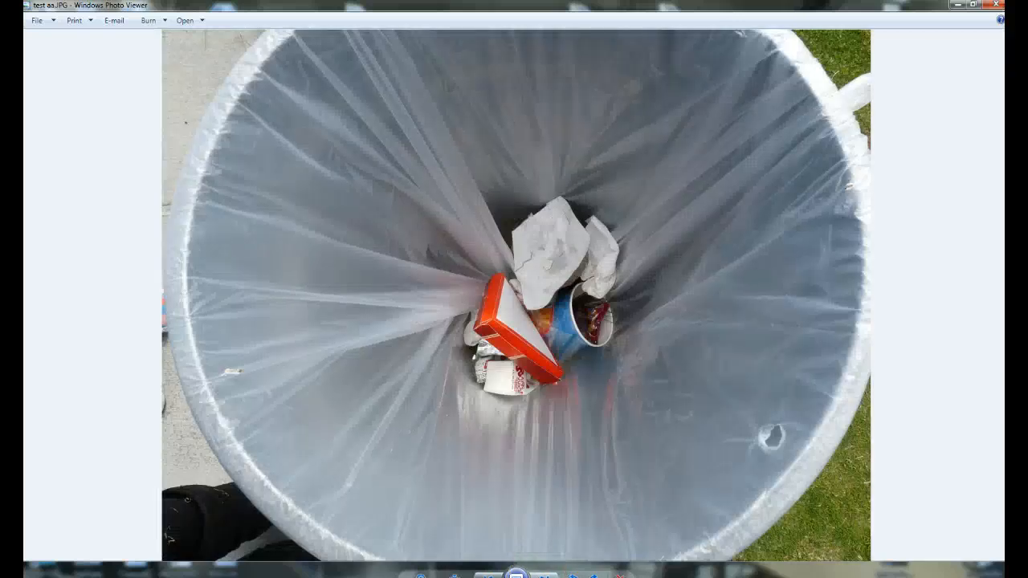
click(543, 574)
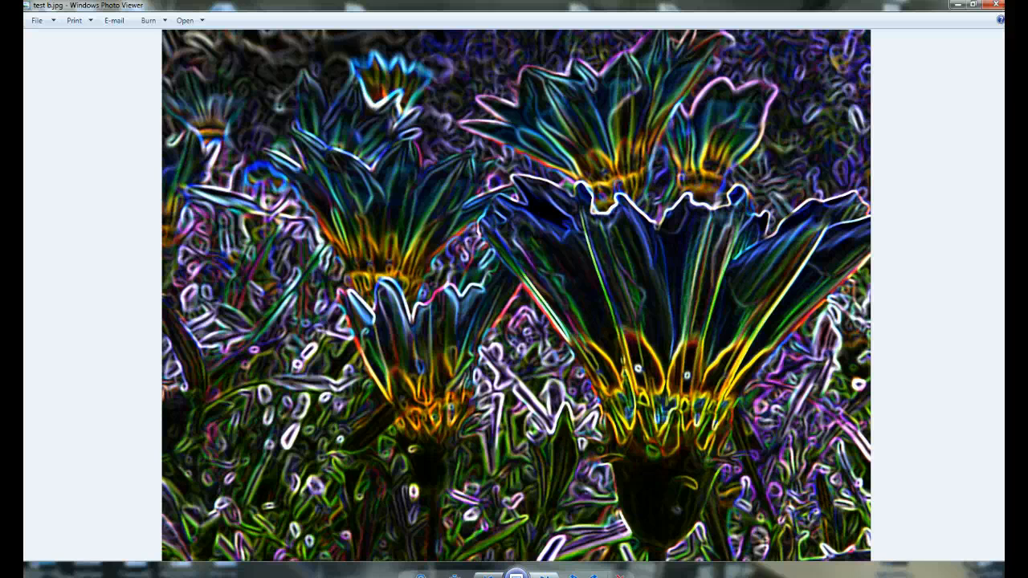
key(Right)
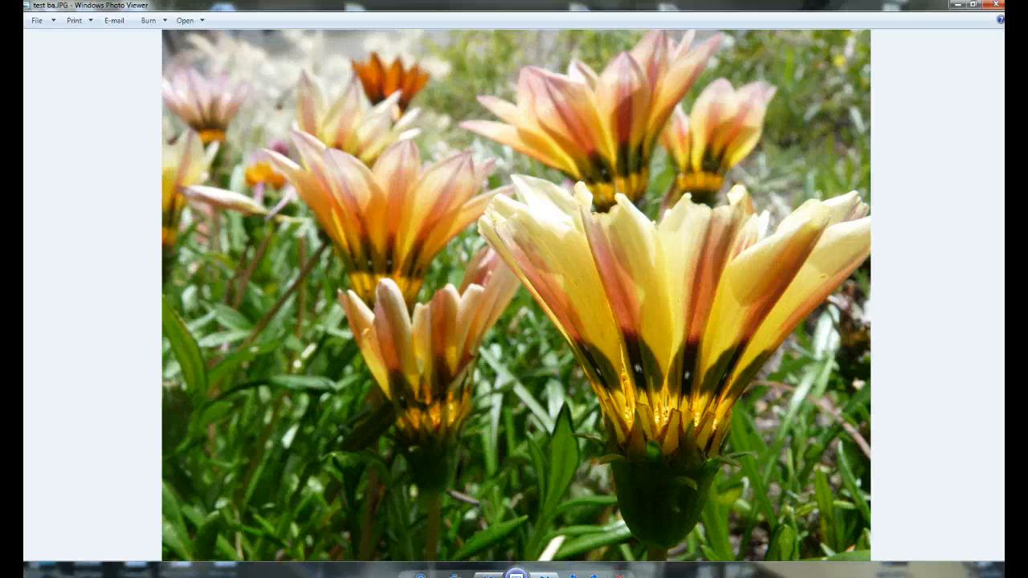
key(Right)
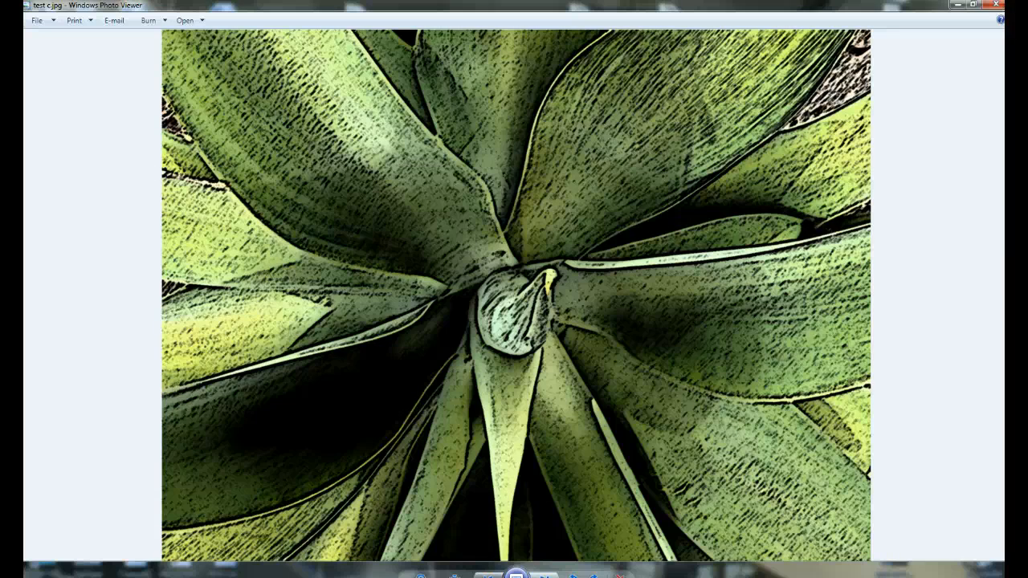
key(Right)
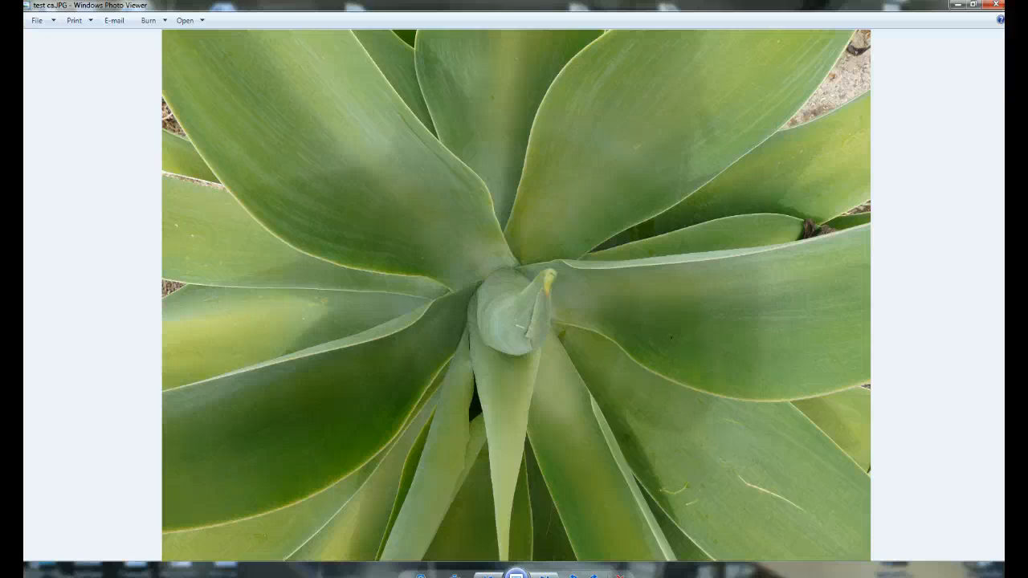
key(Left)
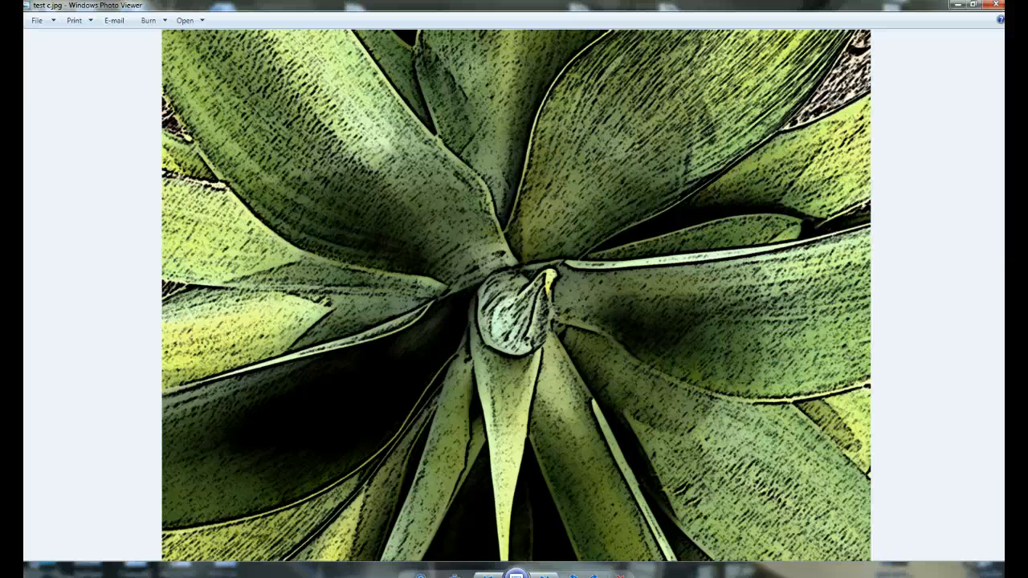
click(993, 10)
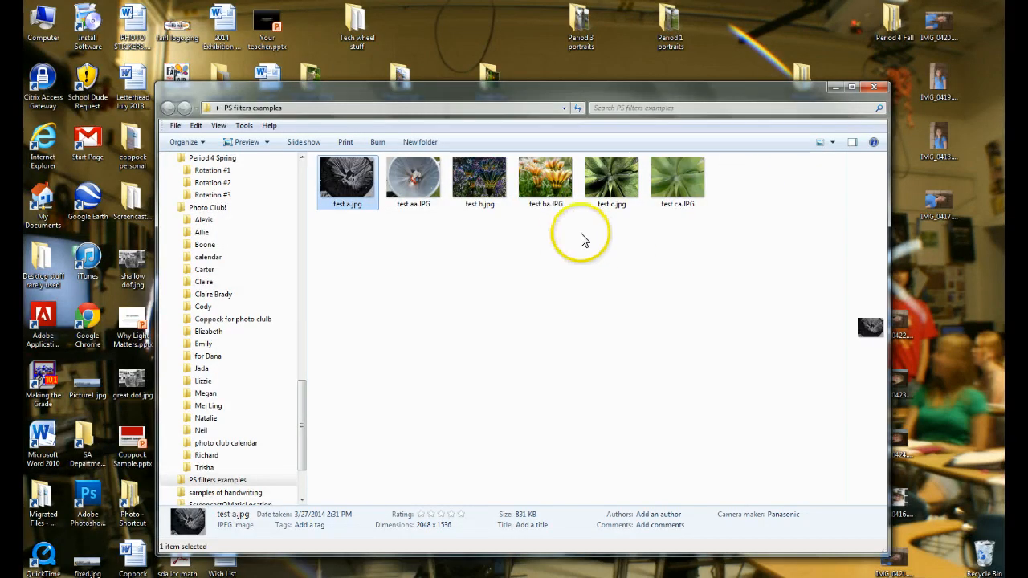
Open test aa.JPG from the PS filters examples folder in Adobe Photoshop CS6 and reposition its document window.
right_click(408, 191)
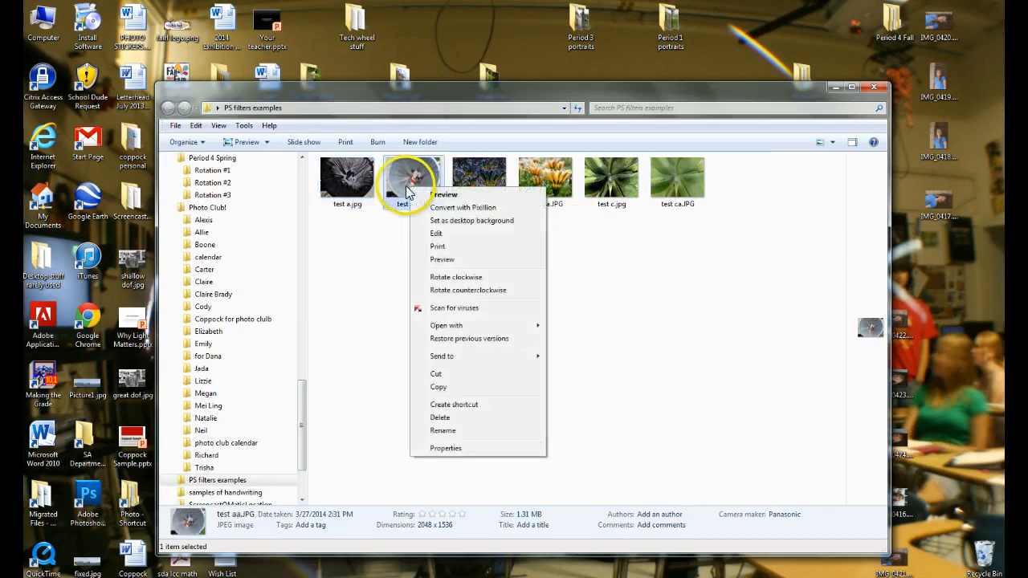
mouse_move(454, 327)
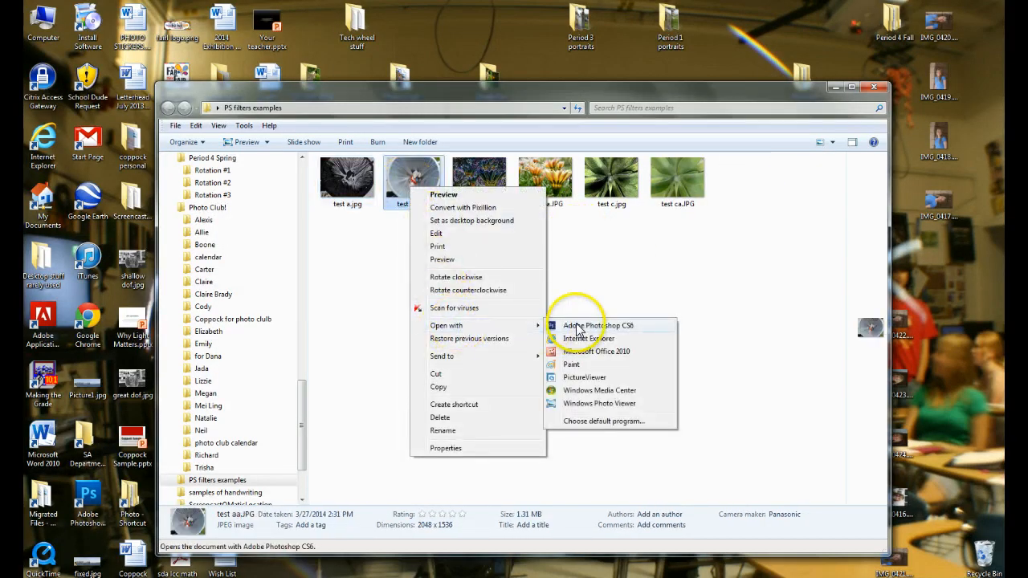
click(577, 330)
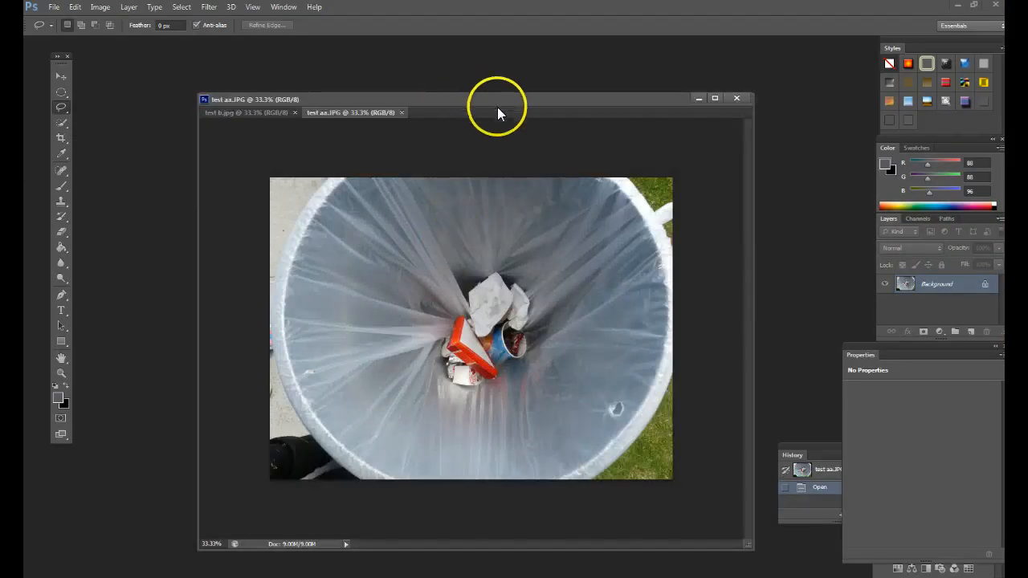
drag(490, 102, 426, 66)
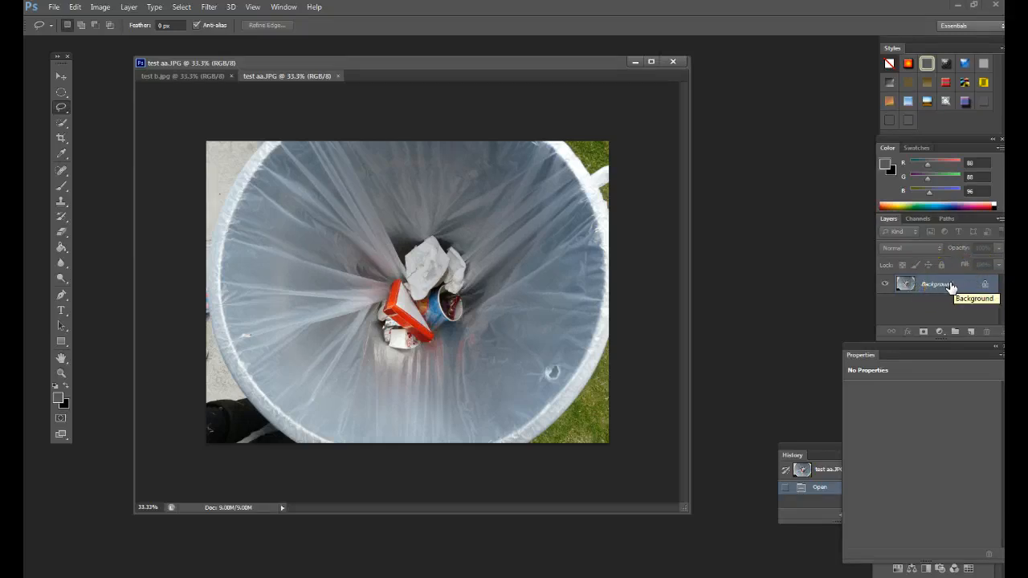
Duplicate the Background layer of the trash can photo, keeping the default name.
right_click(954, 286)
click(944, 318)
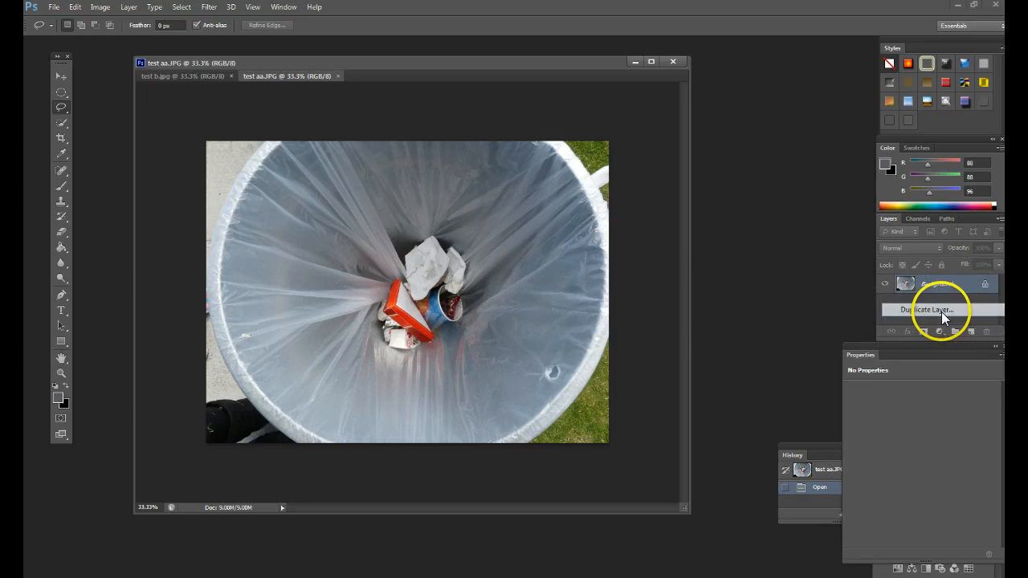
click(625, 185)
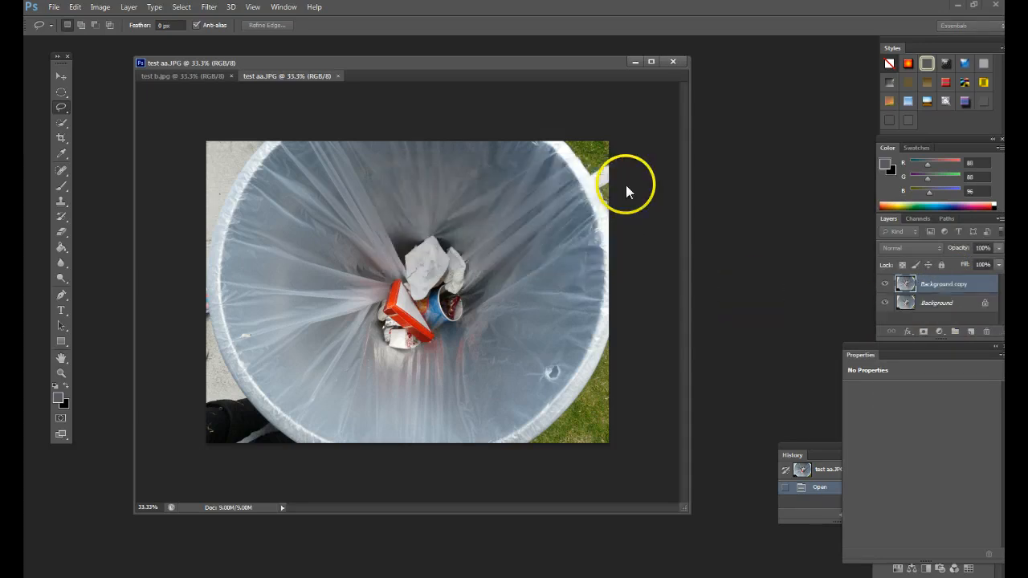
Rename the duplicated background layer as filter.
right_click(942, 289)
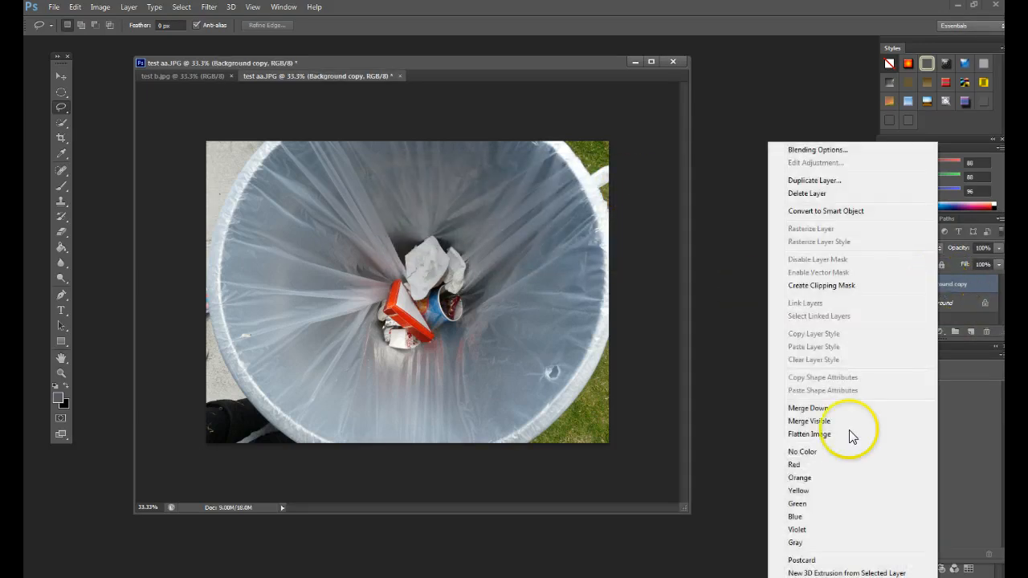
click(732, 307)
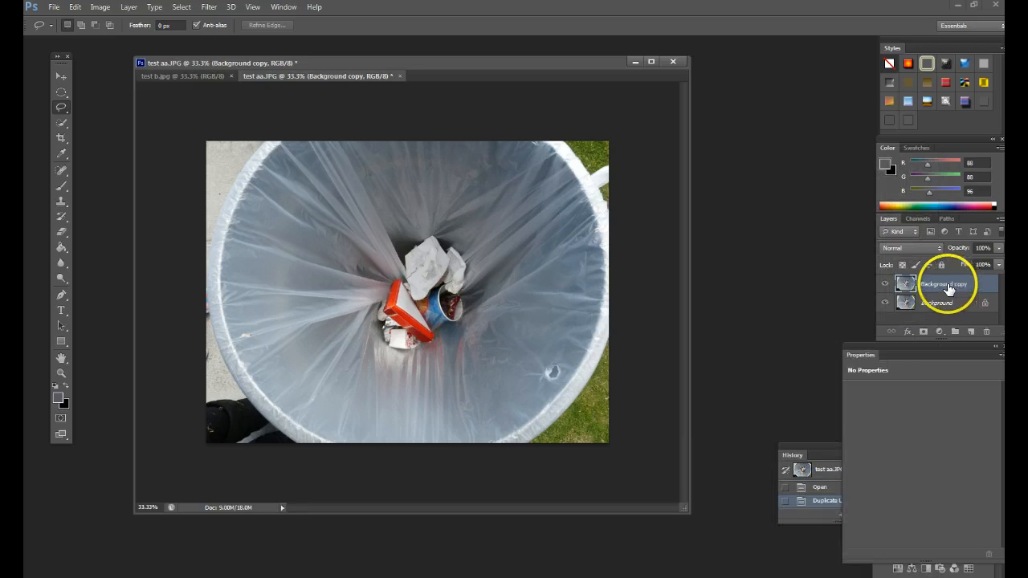
double_click(948, 286)
key(BackSpace)
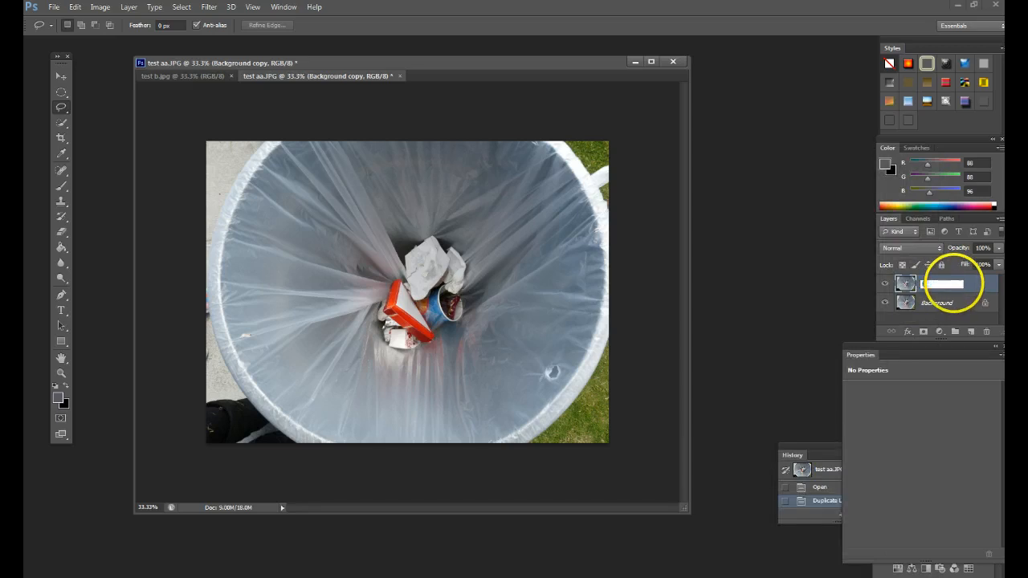
text(filter)
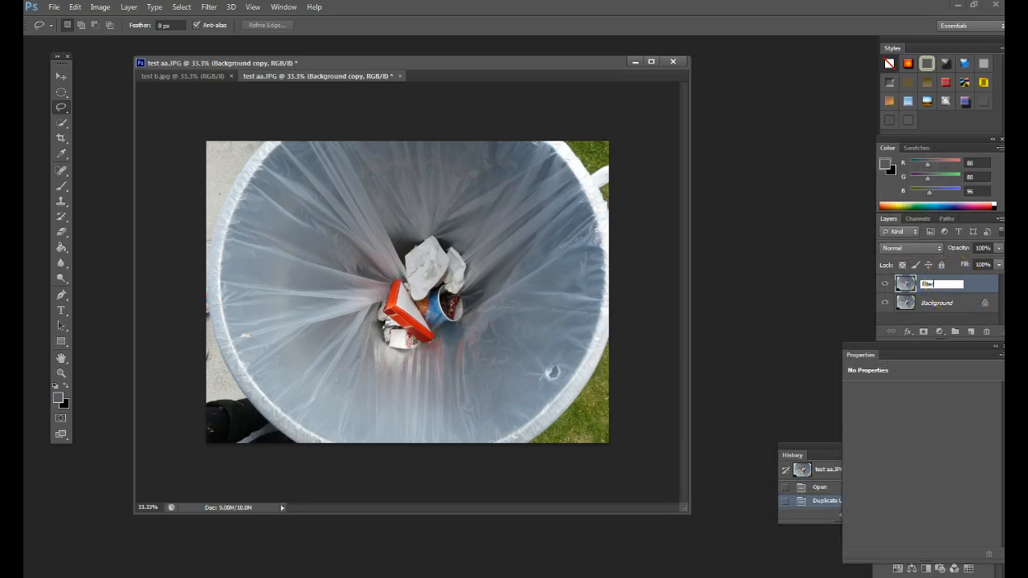
key(Return)
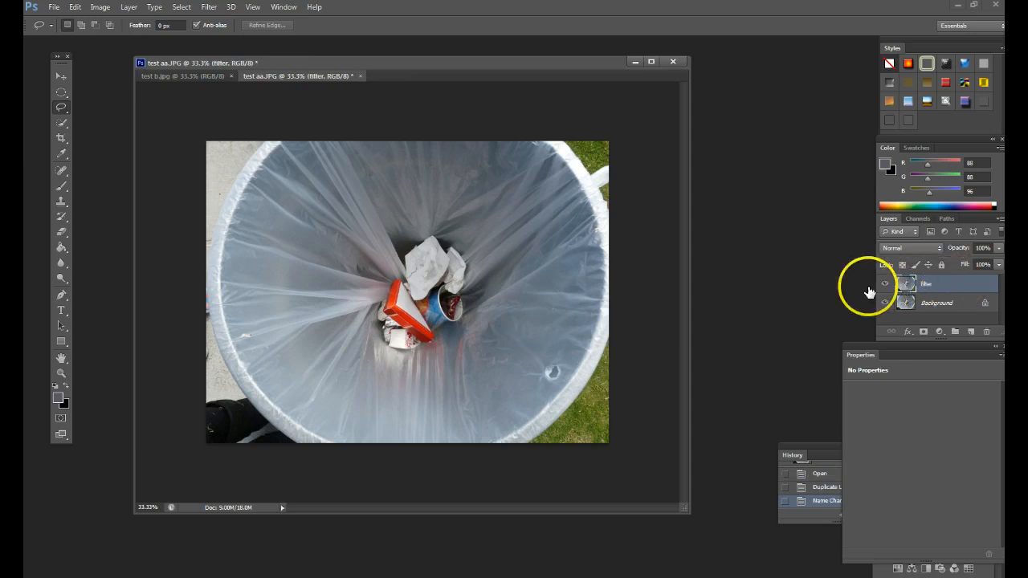
Look through the available filter categories and open the Filter Gallery for the filter layer.
click(210, 8)
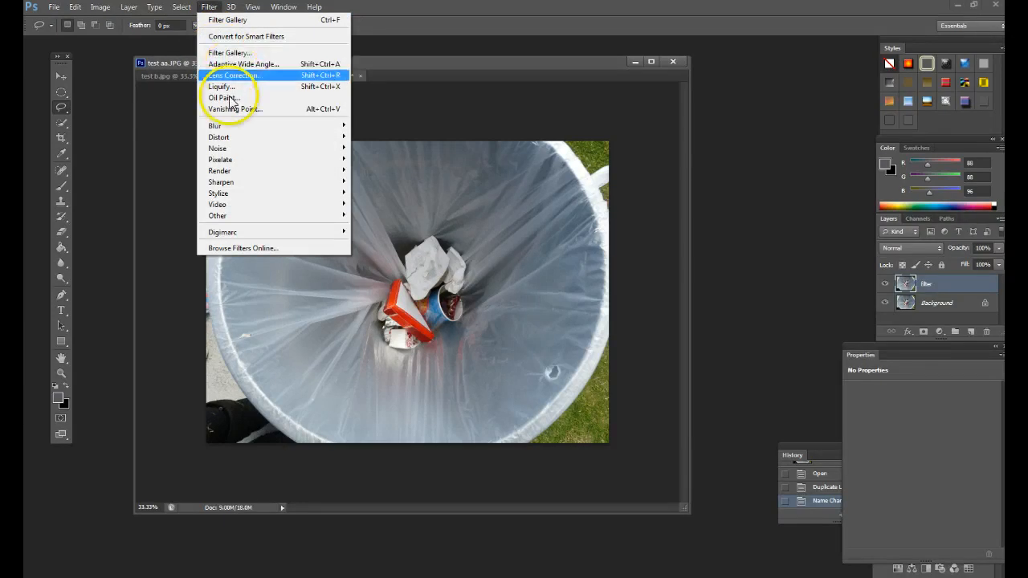
mouse_move(233, 125)
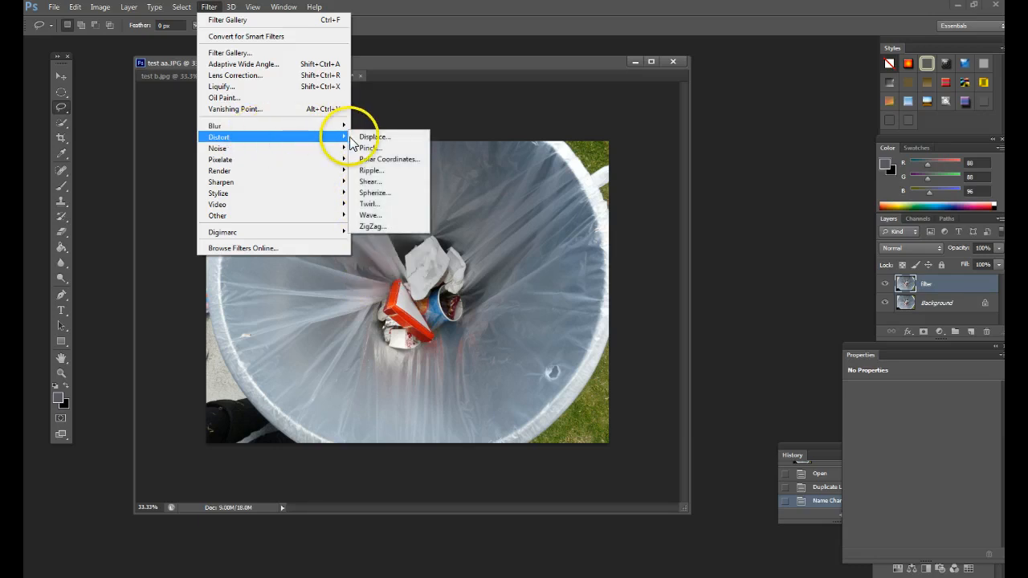
mouse_move(279, 152)
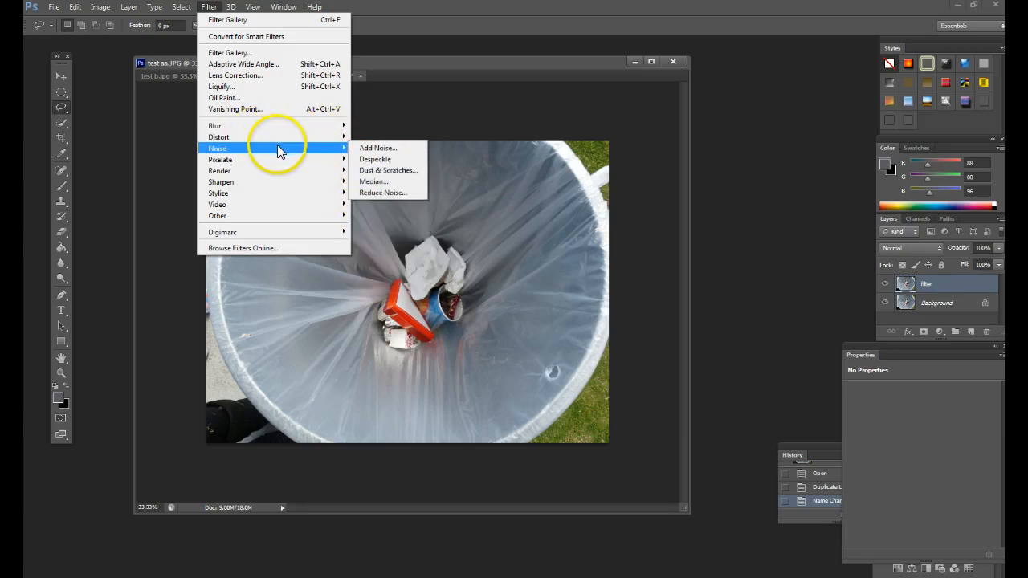
mouse_move(335, 161)
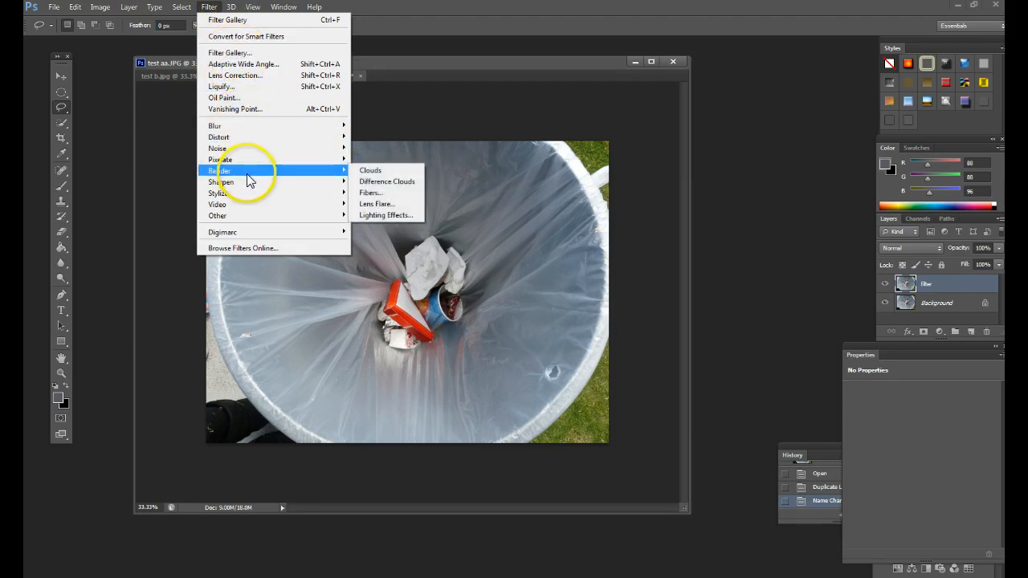
mouse_move(247, 189)
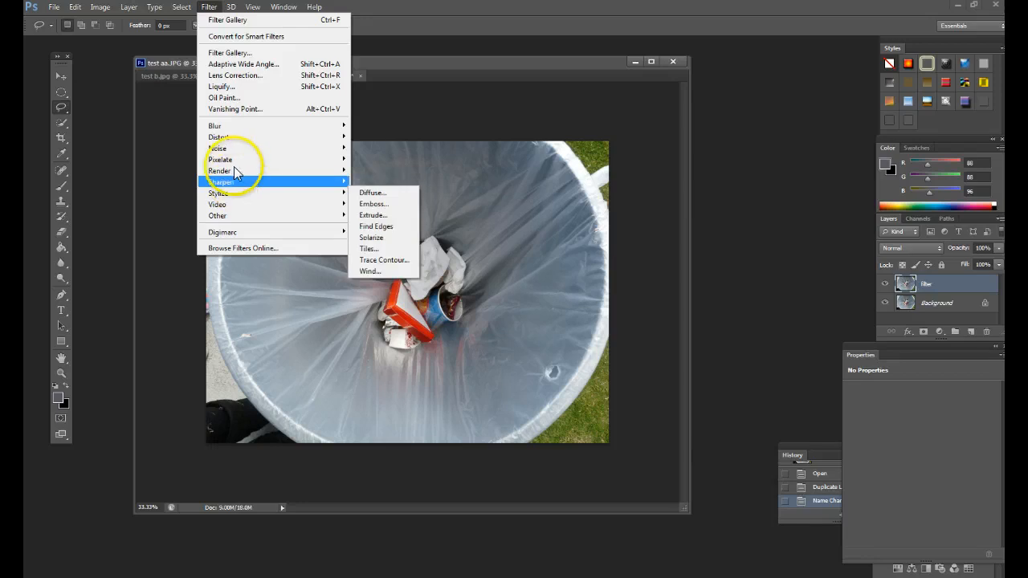
click(241, 52)
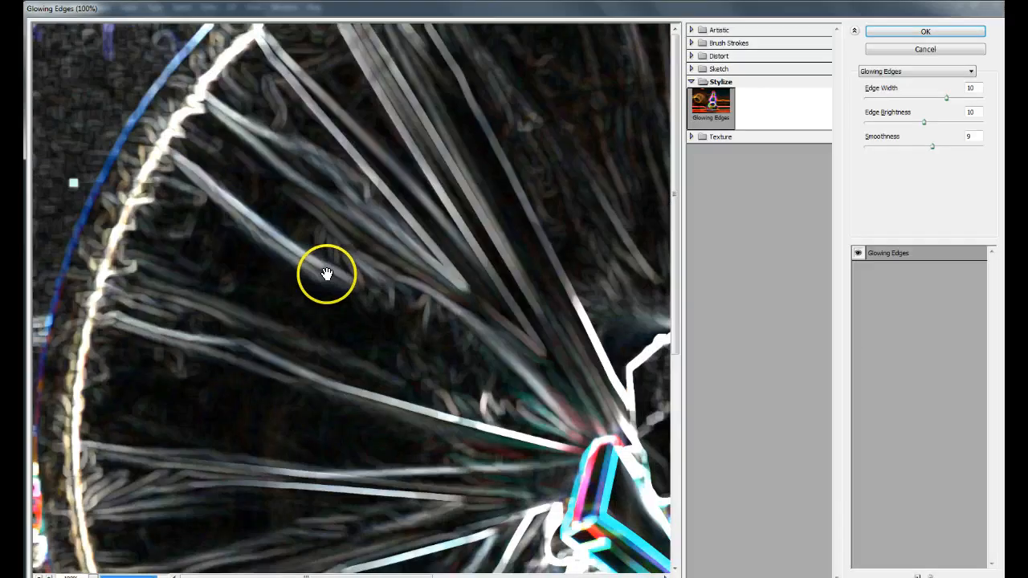
Preview the Colored Pencil filter from the Artistic category on the whole trash can image.
key(alt)
key(ctrl+minus)
key(ctrl+minus)
key(ctrl+minus)
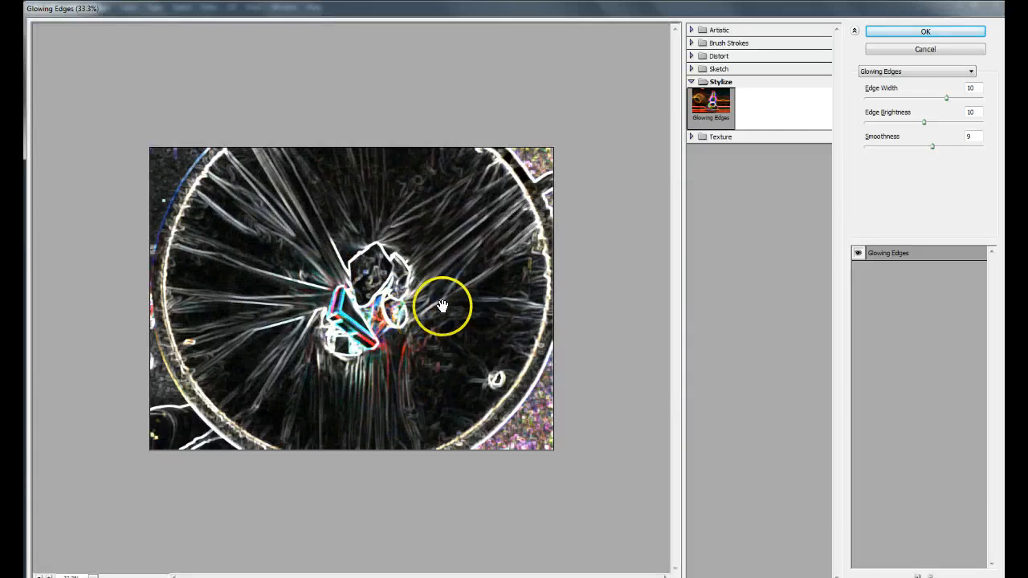
click(691, 82)
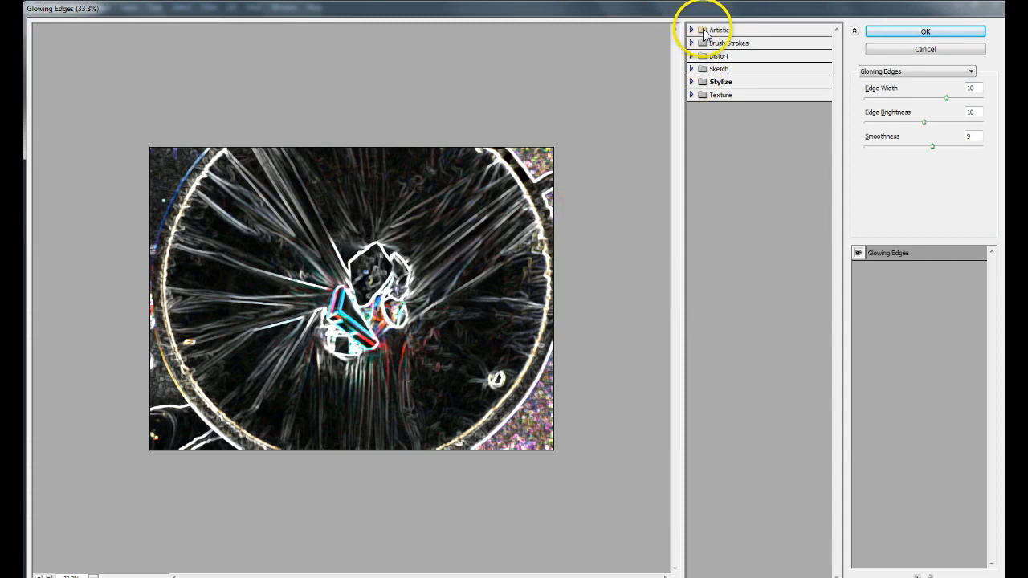
click(722, 30)
click(712, 55)
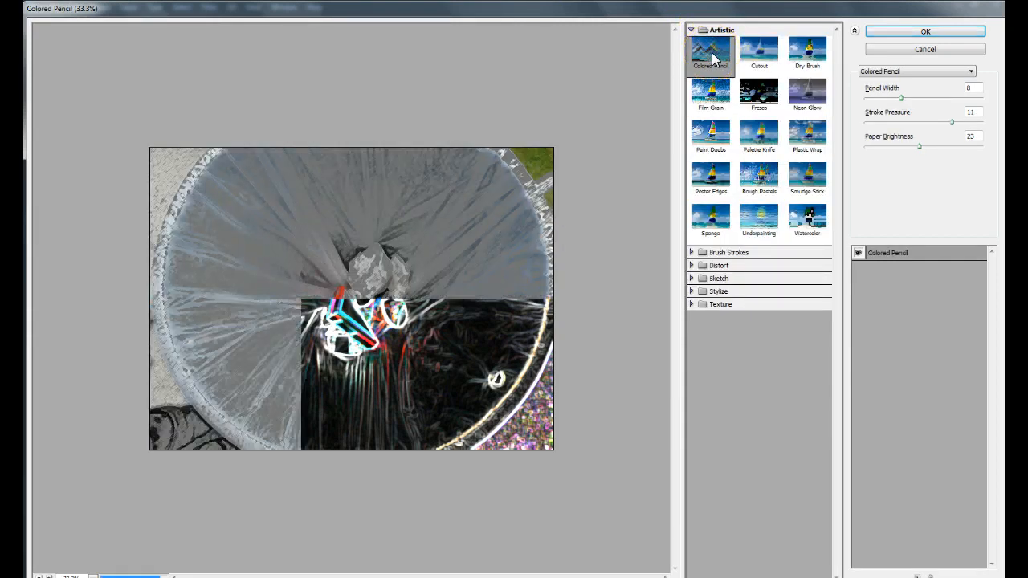
click(693, 30)
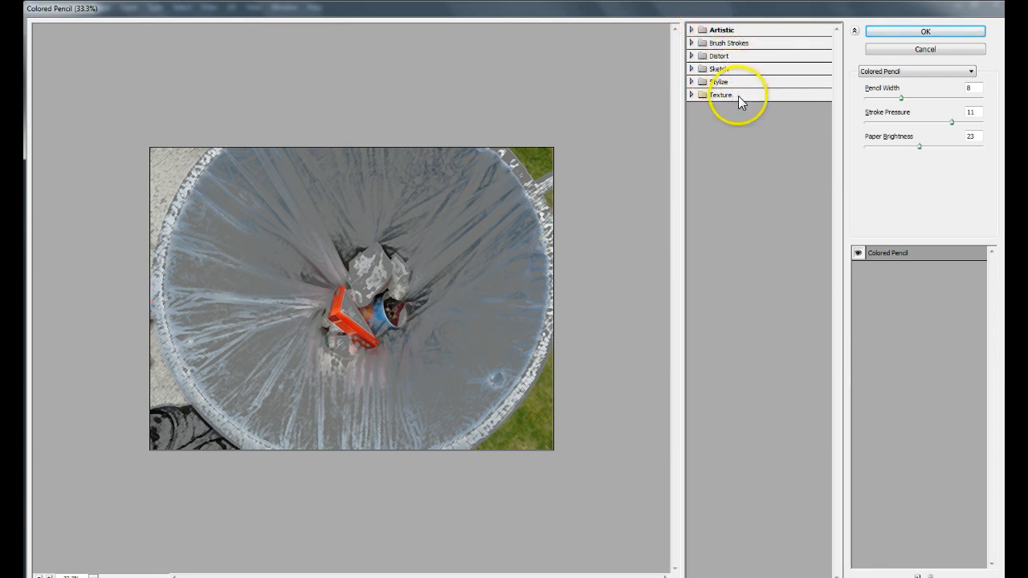
click(692, 31)
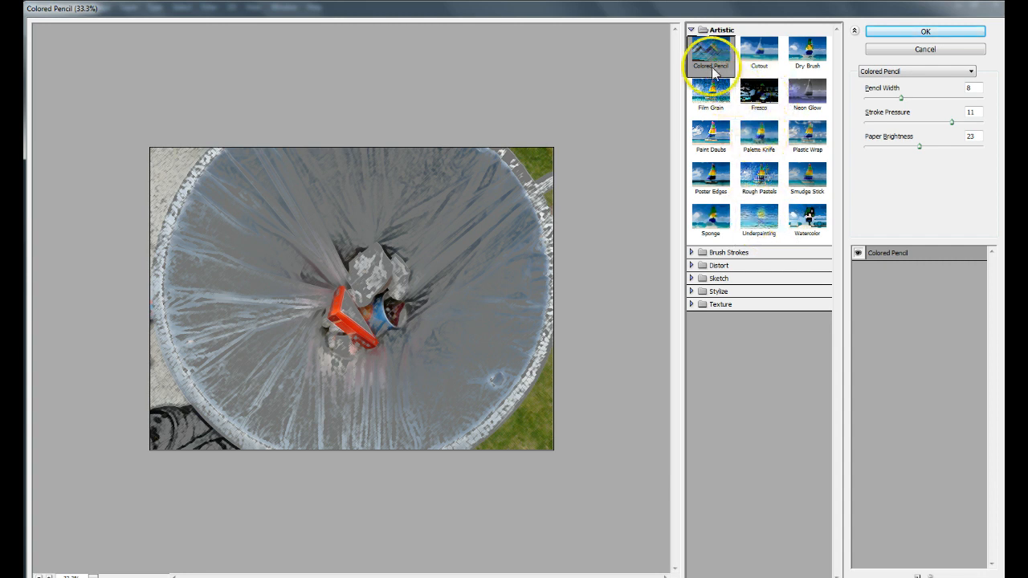
Try the Fresco, Watercolor, Palette Knife and Sponge artistic filters on the image in turn.
click(752, 89)
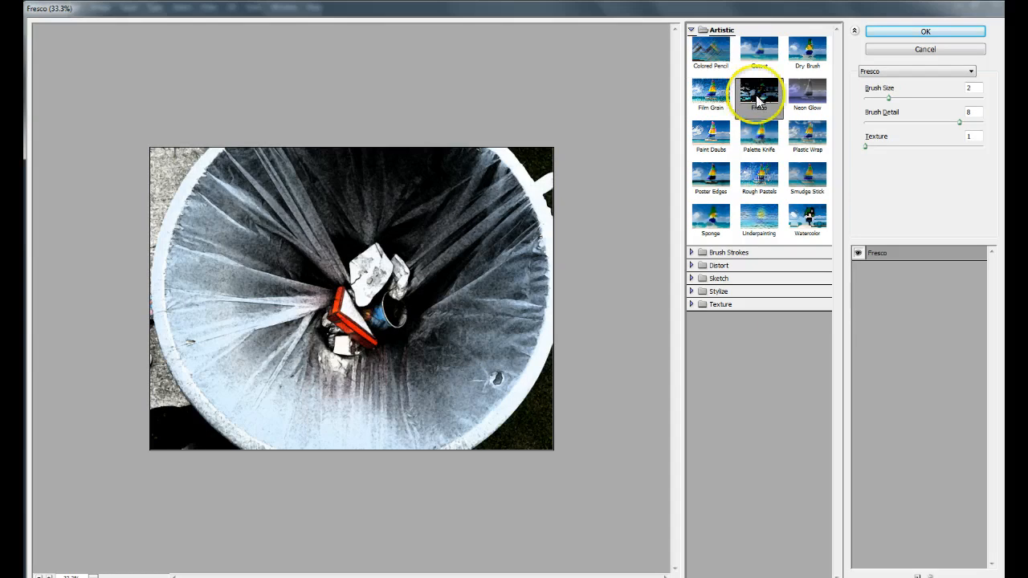
click(800, 227)
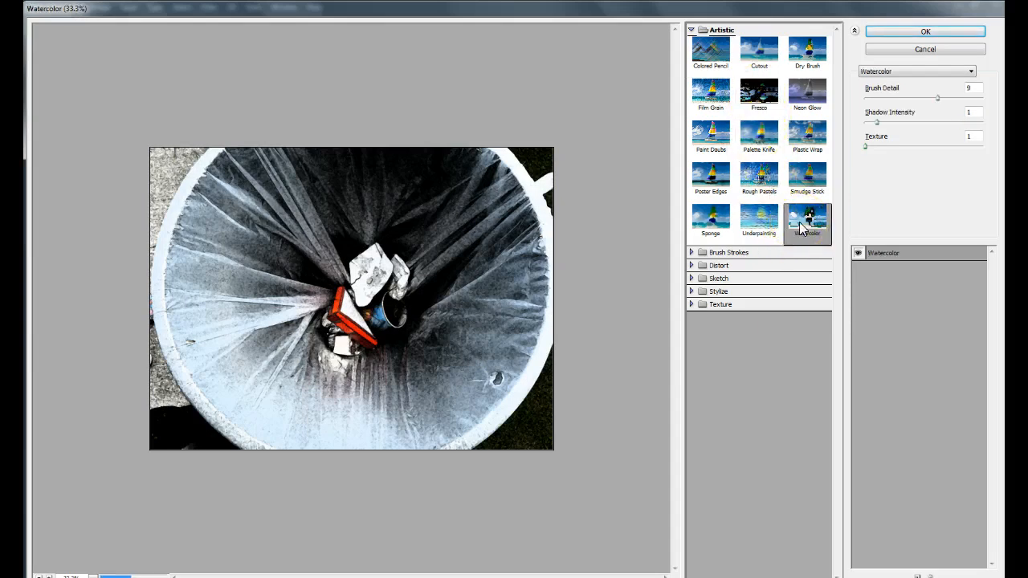
click(755, 138)
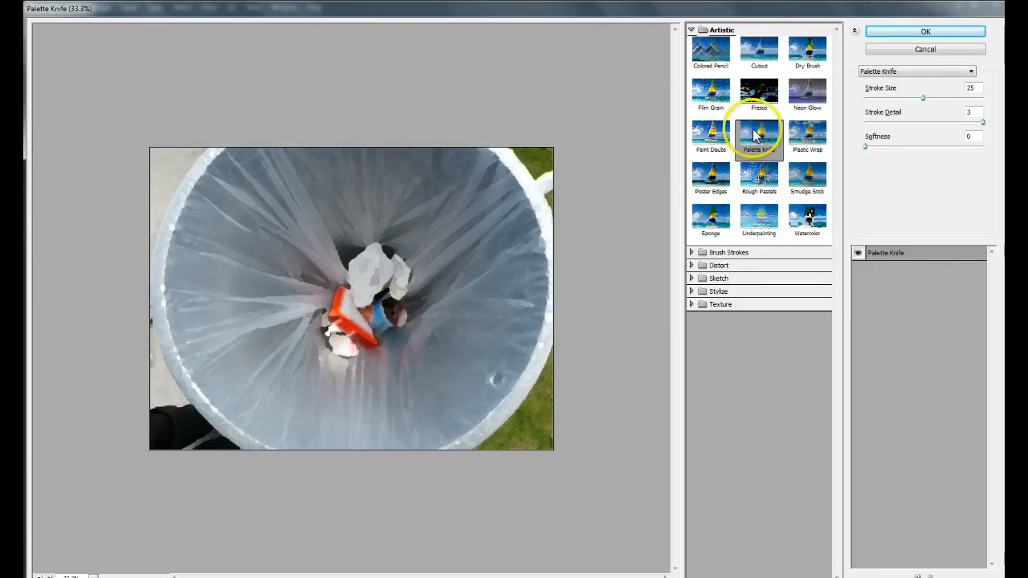
click(708, 218)
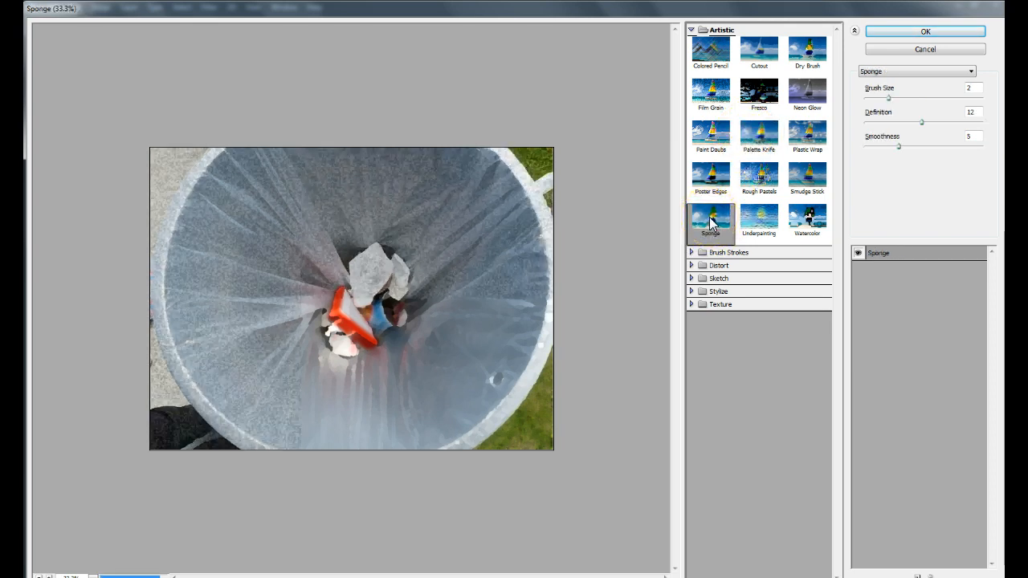
Try the Poster Edges filter with Edge Thickness 7, Edge Intensity 5 and Posterization 2.
ctrl+click(488, 255)
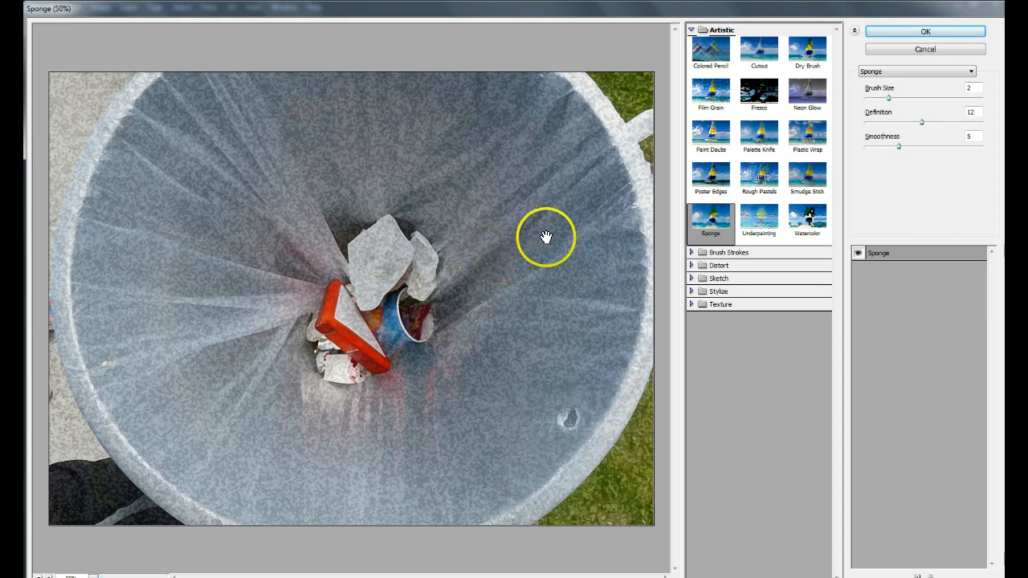
click(730, 194)
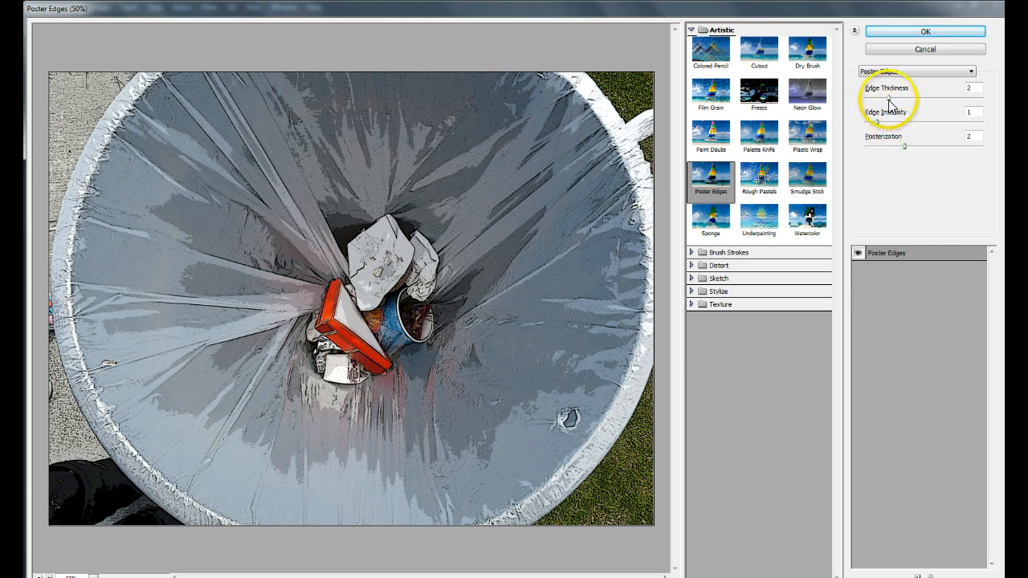
drag(888, 99, 944, 98)
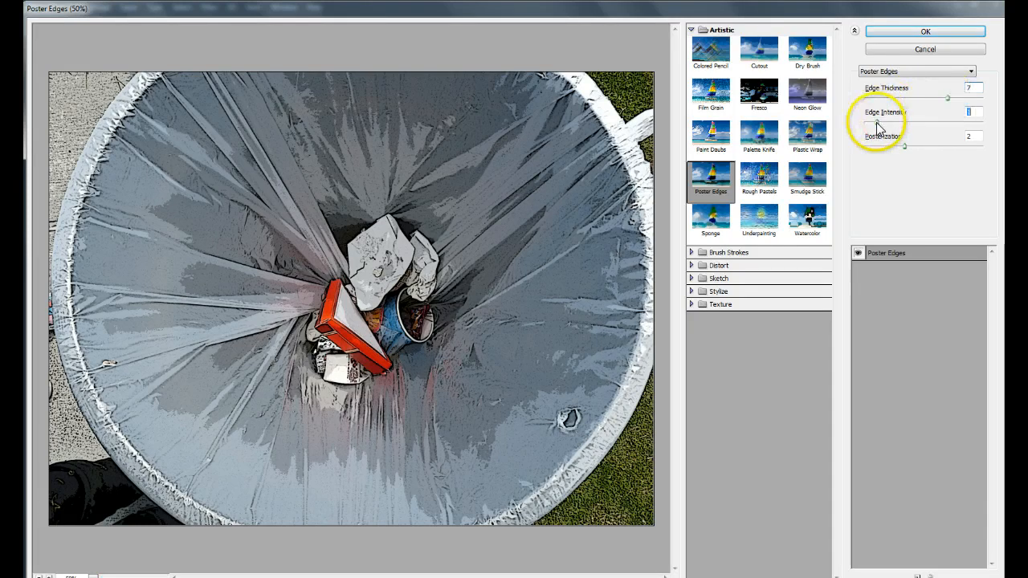
drag(877, 123, 923, 125)
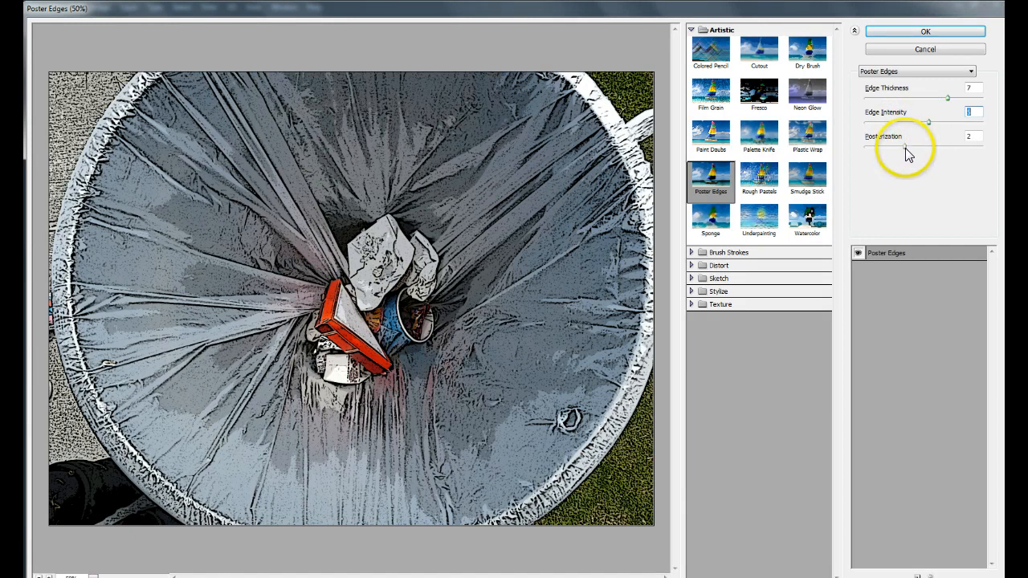
mouse_move(907, 148)
mouse_down()
mouse_move(935, 148)
mouse_move(894, 150)
mouse_move(909, 150)
mouse_up()
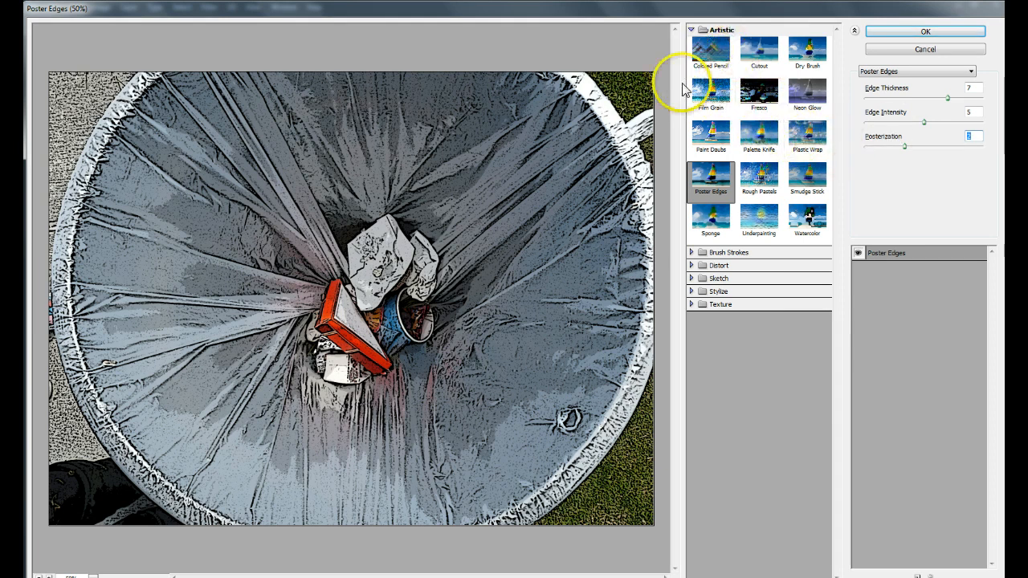
Try the Plastic Wrap filter and inspect its effect on the trash up close and on the whole image.
click(808, 143)
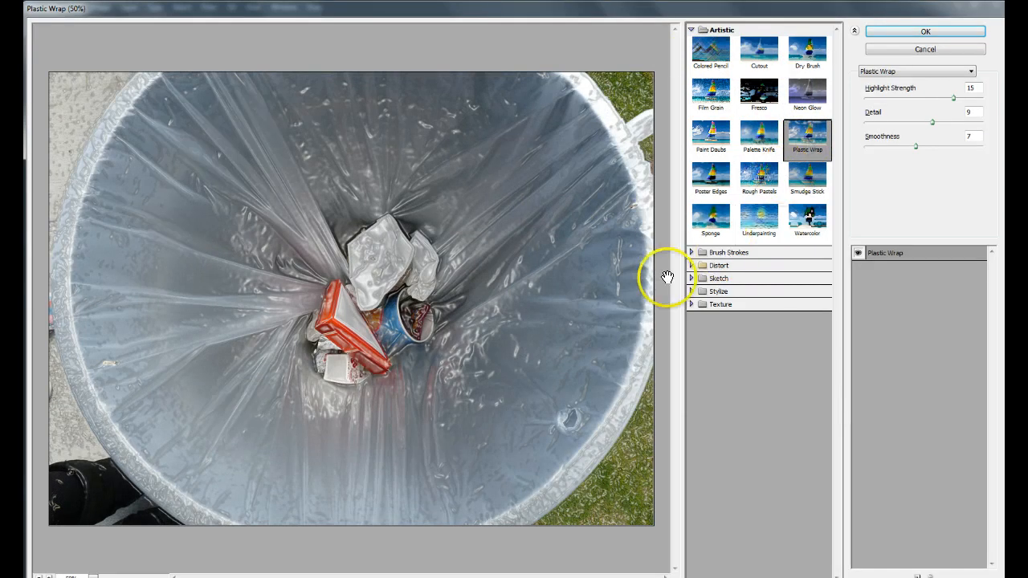
key(ctrl+plus)
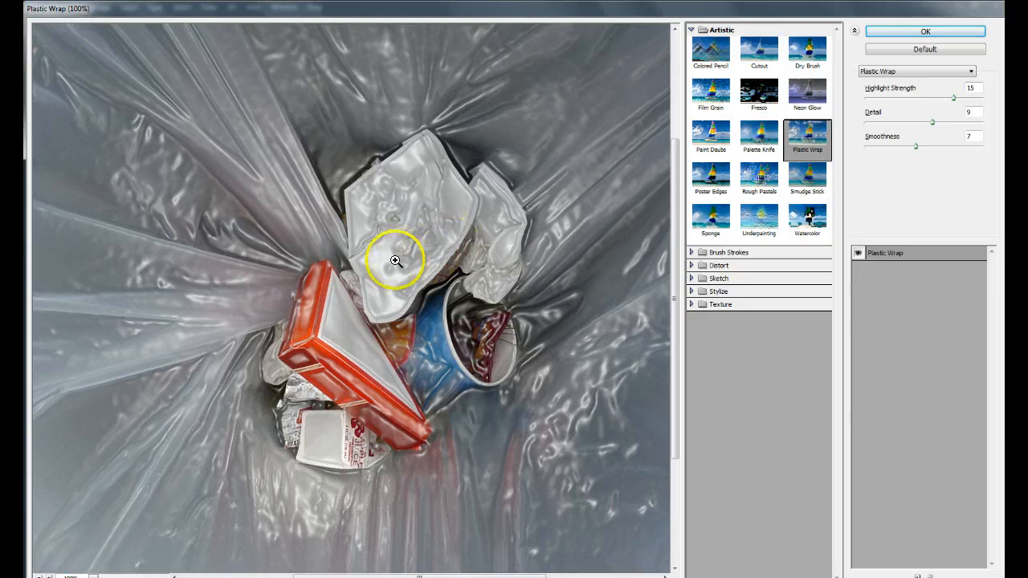
alt+click(520, 293)
alt+click(520, 293)
alt+click(519, 292)
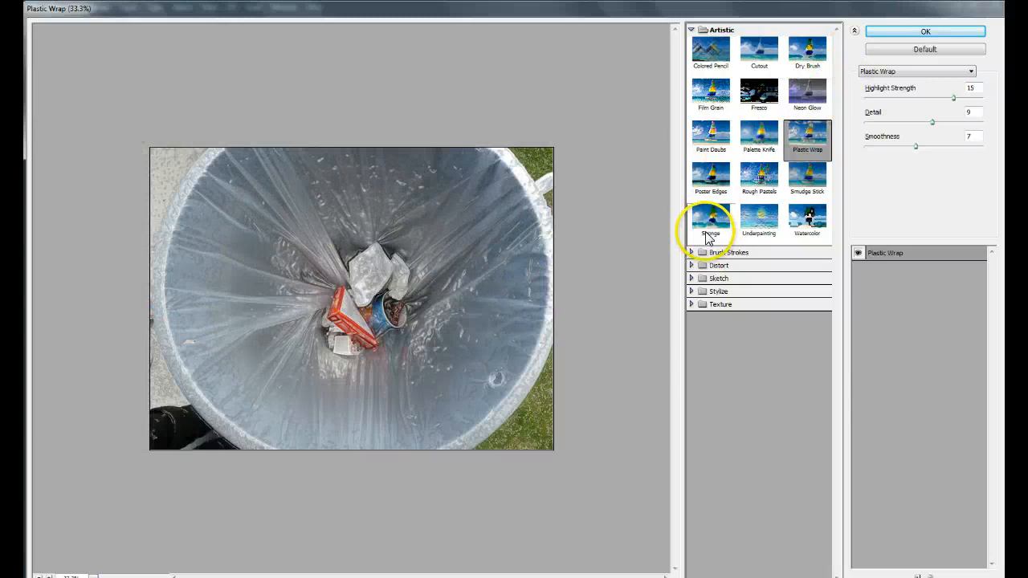
key(ctrl+plus)
Try the Sprayed Strokes filter from the Brush Strokes category with Stroke Length 16, Spray Radius 16 and Right Diagonal direction, inspecting it at 100%.
click(695, 30)
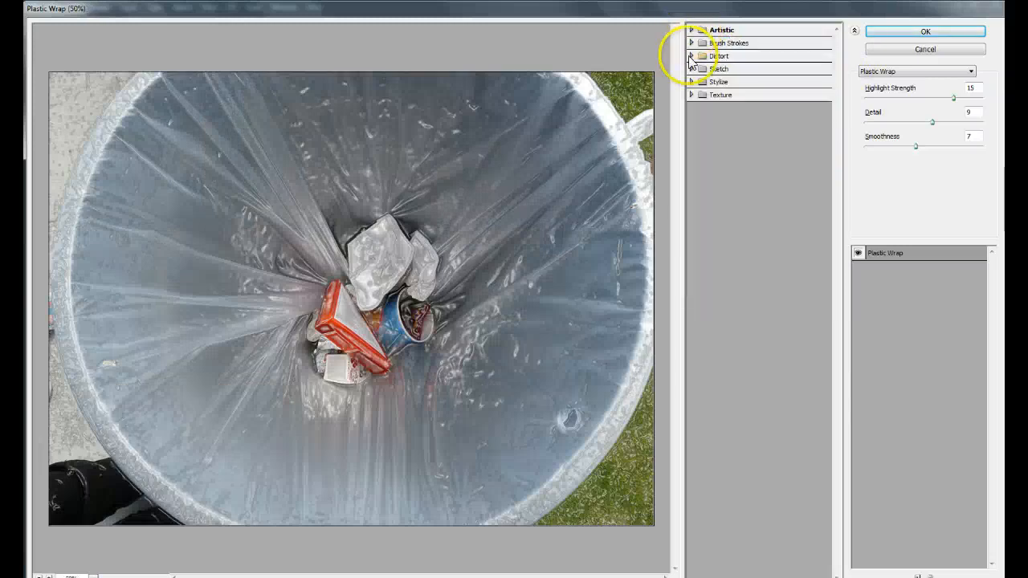
click(691, 43)
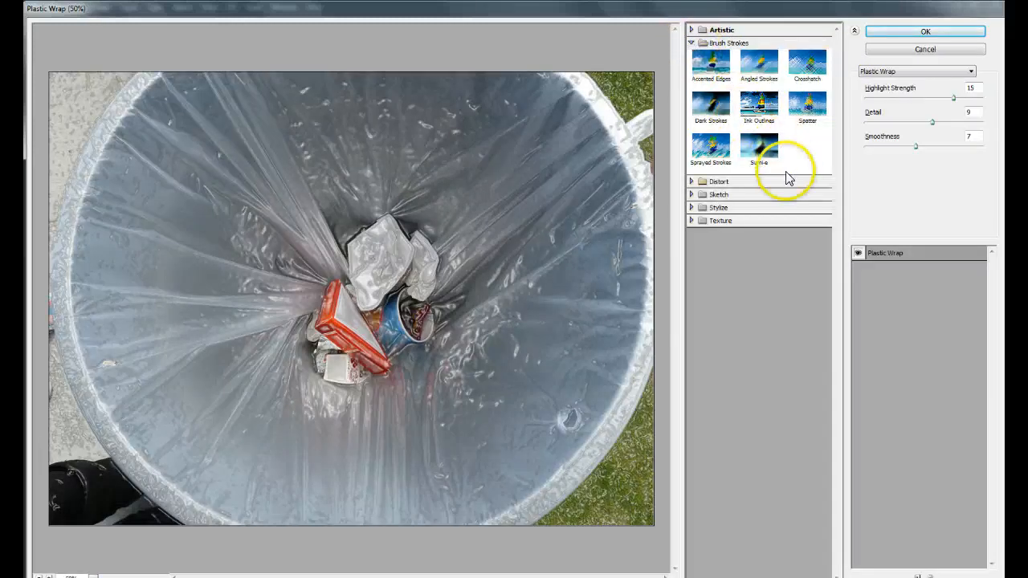
click(711, 157)
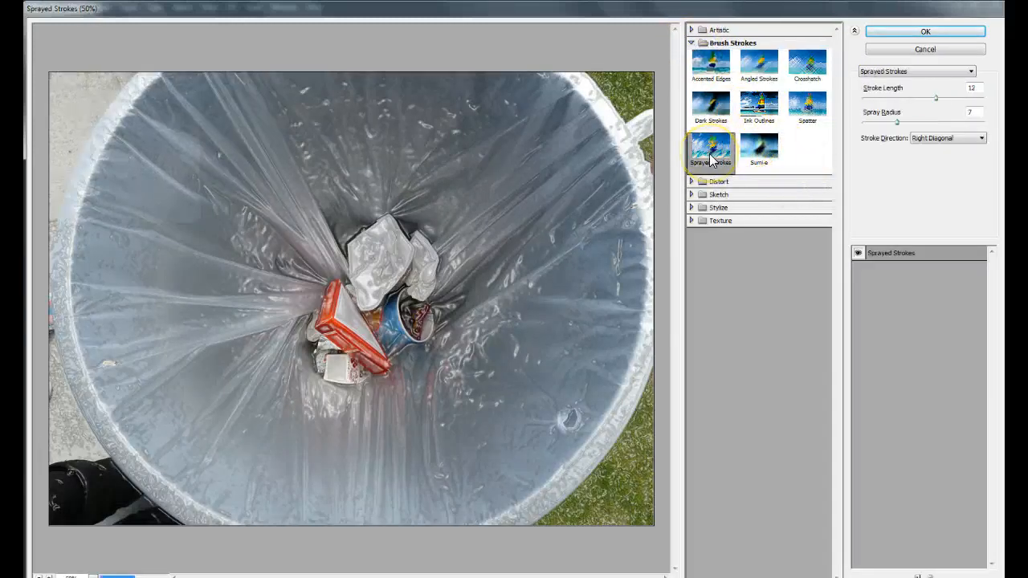
click(706, 164)
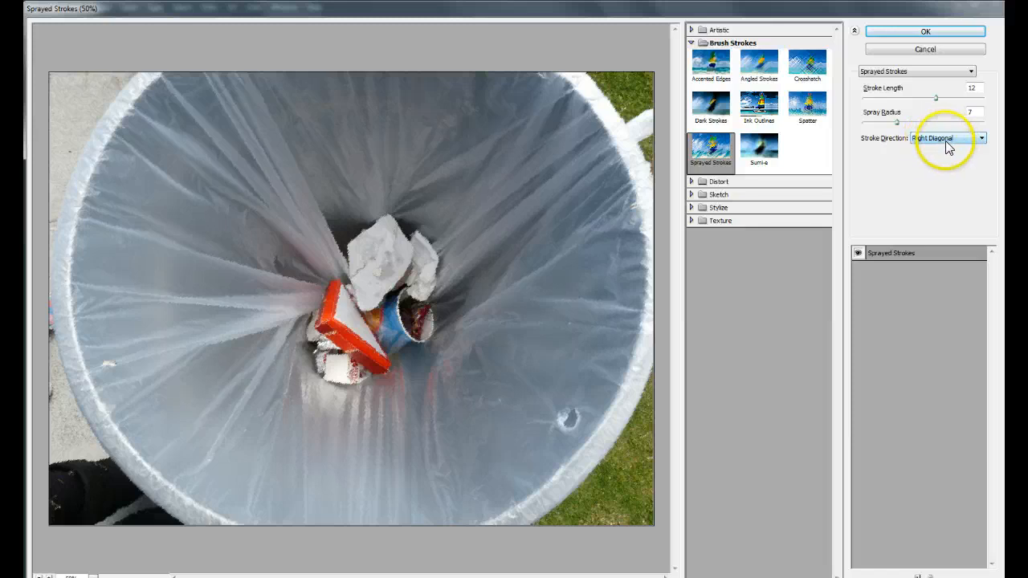
click(982, 142)
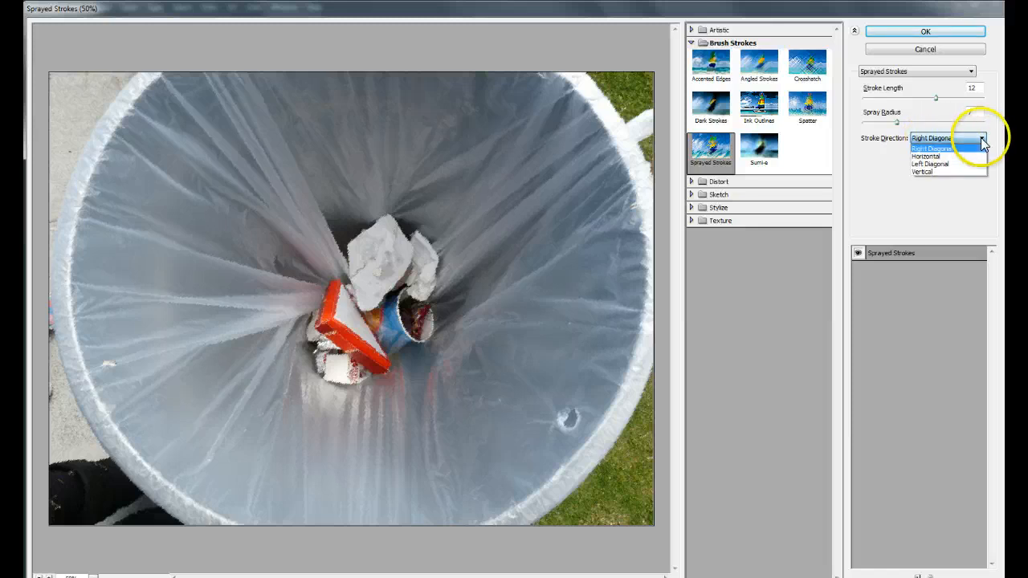
click(933, 184)
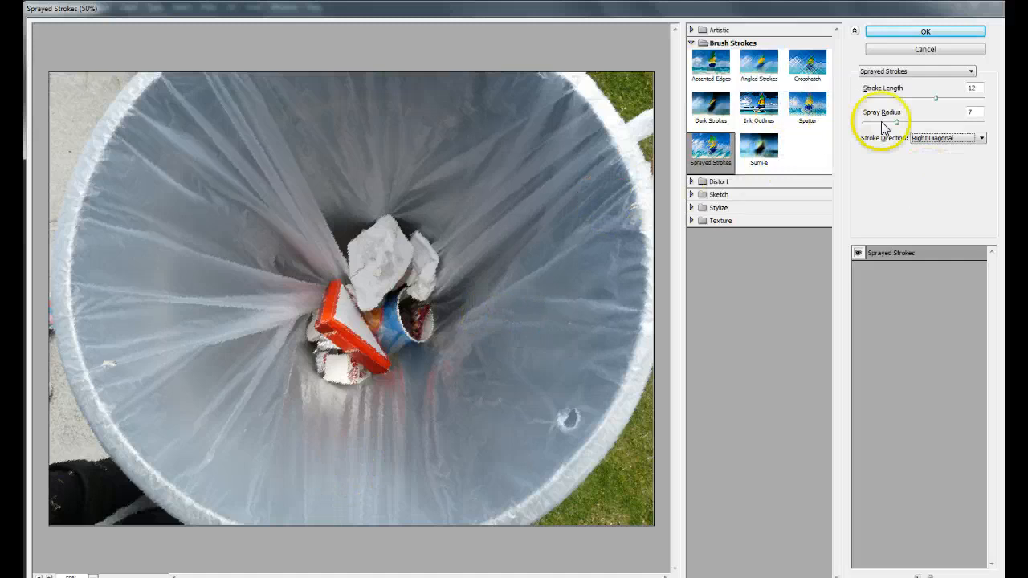
mouse_move(942, 102)
mouse_down()
mouse_move(961, 105)
mouse_move(941, 121)
mouse_up()
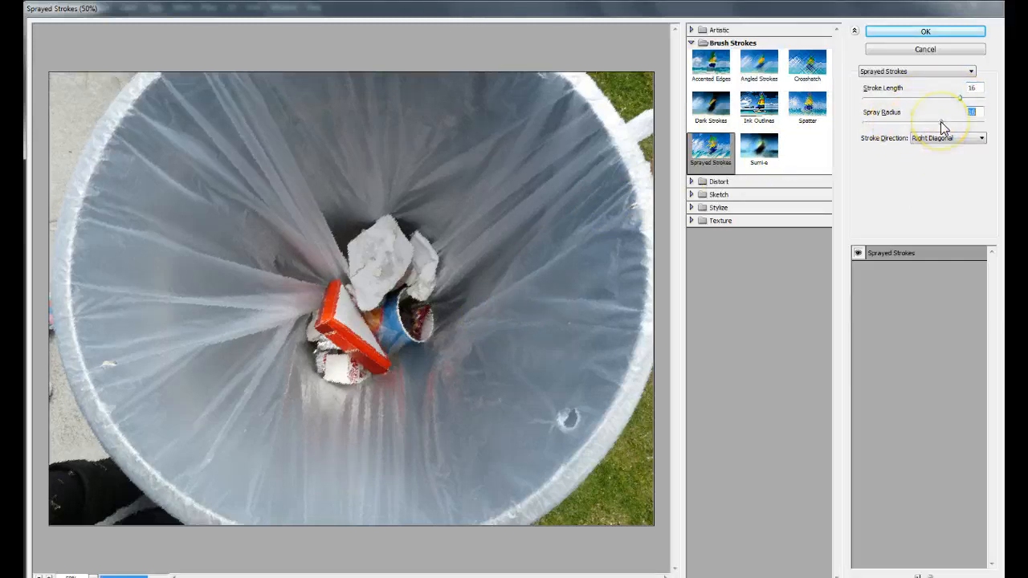
ctrl+click(557, 142)
ctrl+click(557, 142)
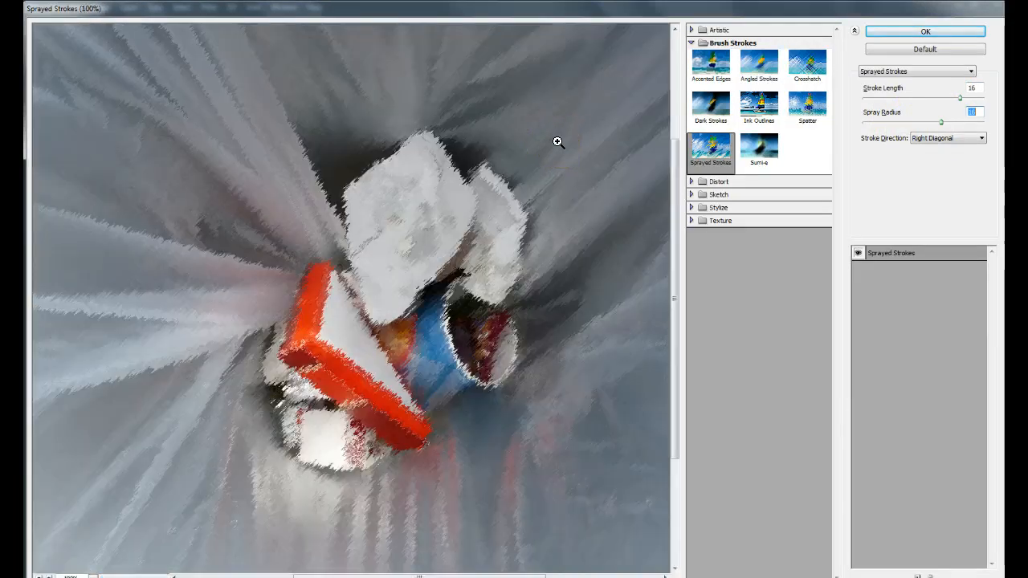
key(ctrl+minus)
key(ctrl+minus)
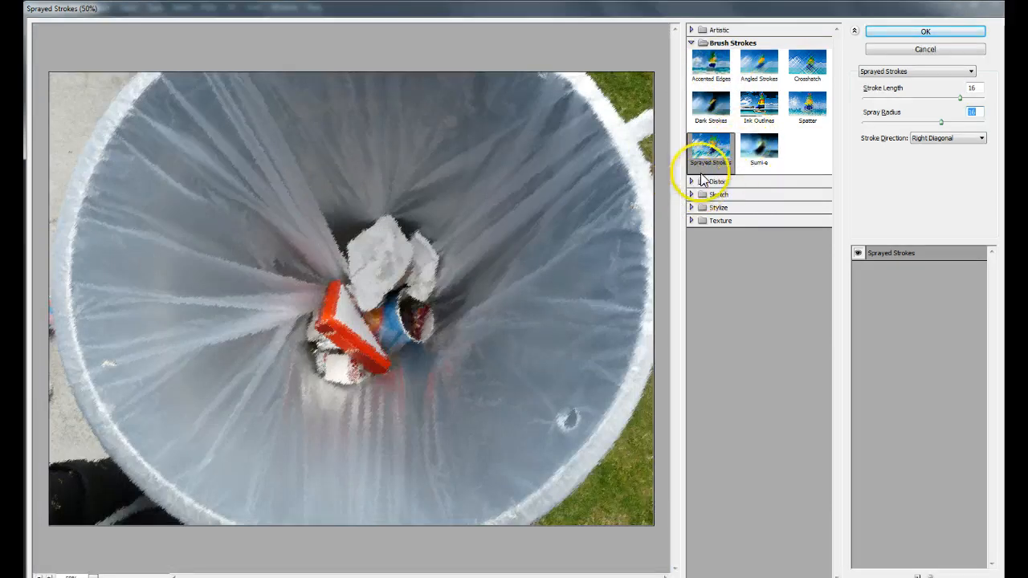
Try the Diffuse Glow, Glass and Ocean Ripple filters from the Distort category in turn.
click(692, 43)
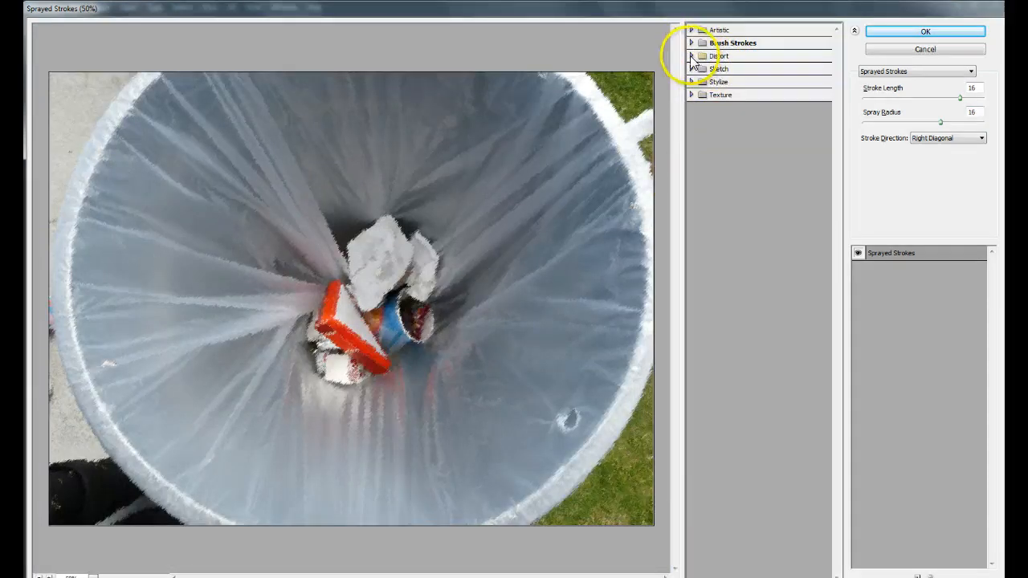
click(691, 56)
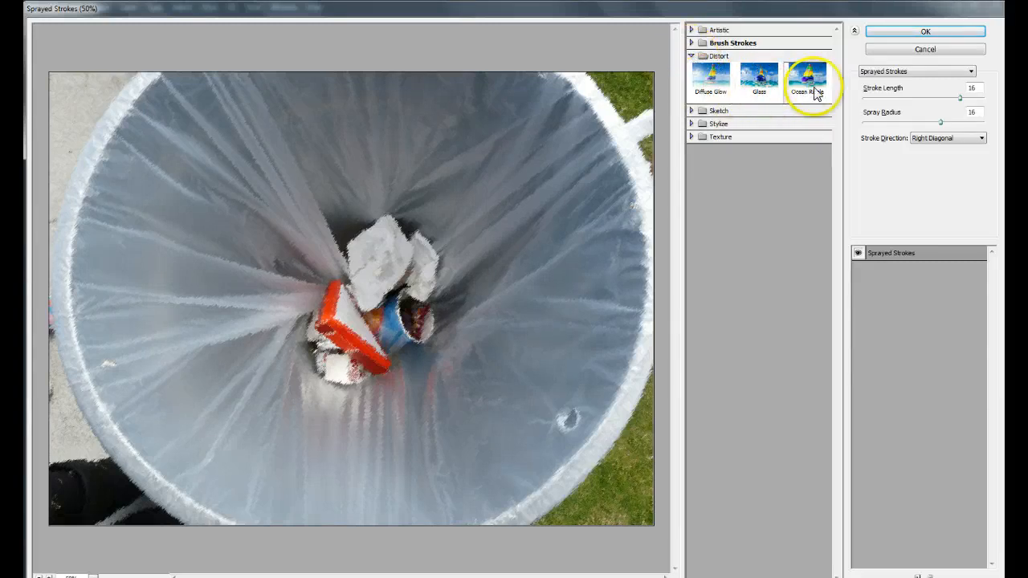
click(712, 87)
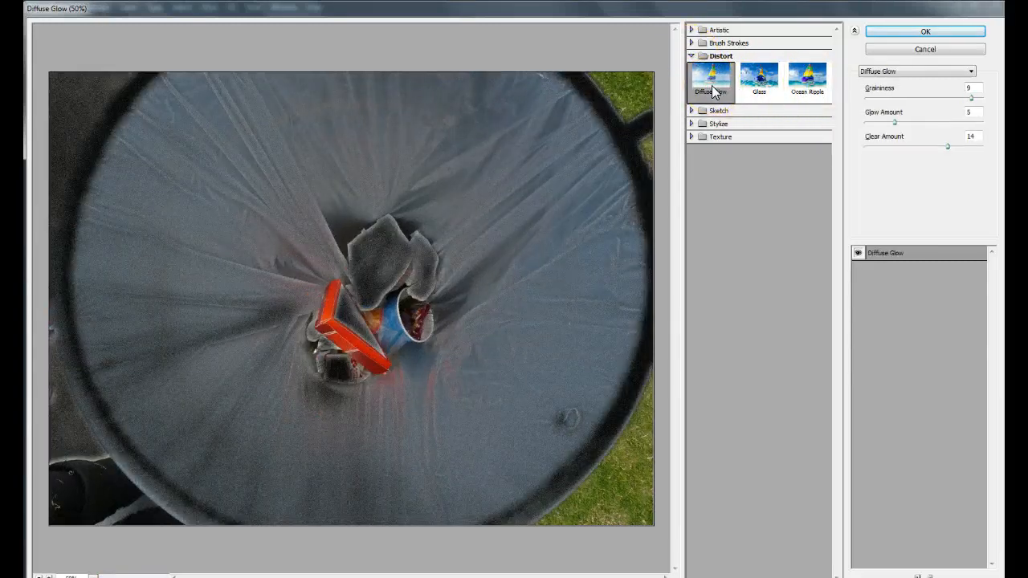
click(769, 89)
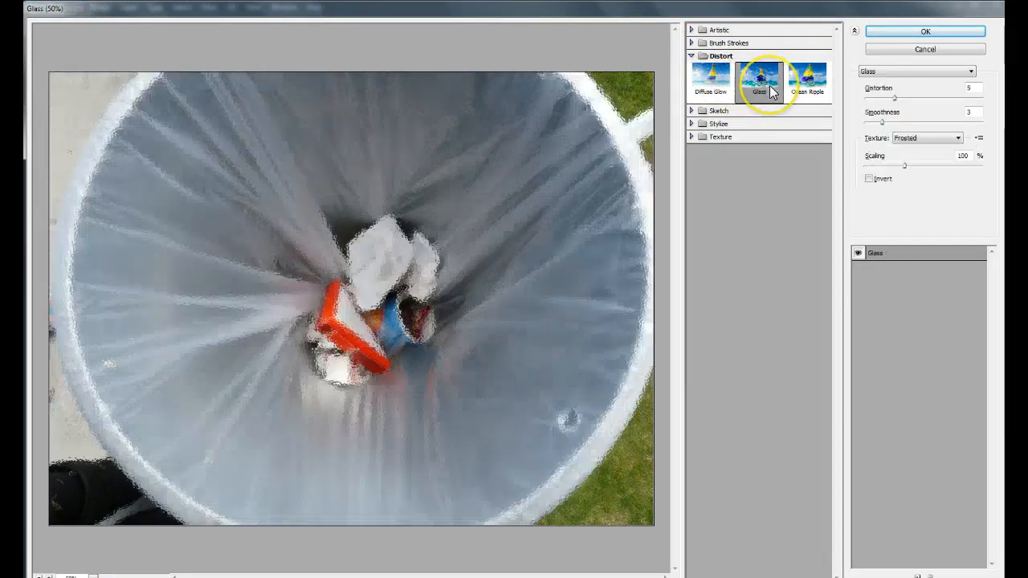
click(806, 77)
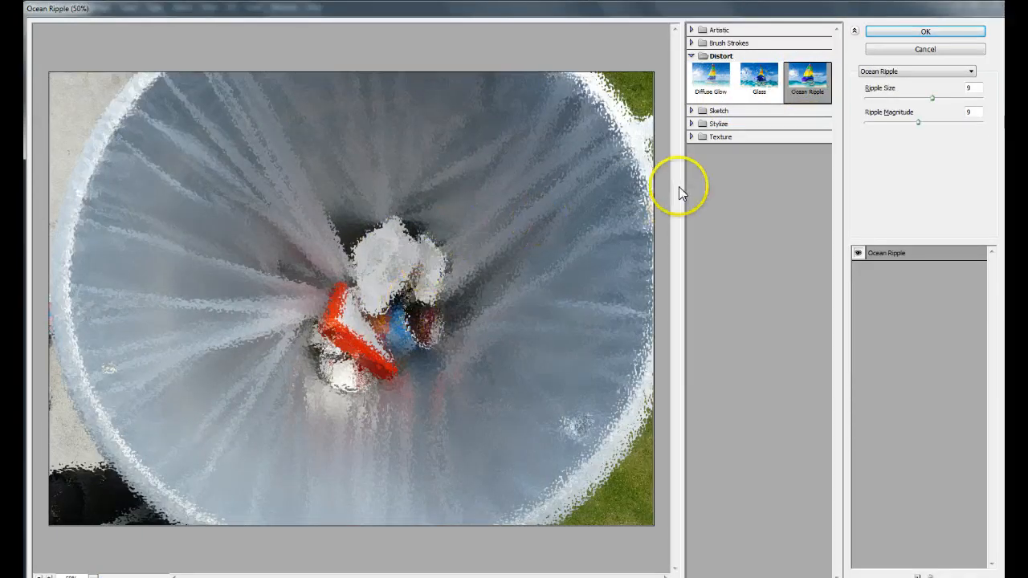
Try the Bas Relief, Chrome, Plaster and Torn Edges filters from the Sketch category in turn.
click(697, 110)
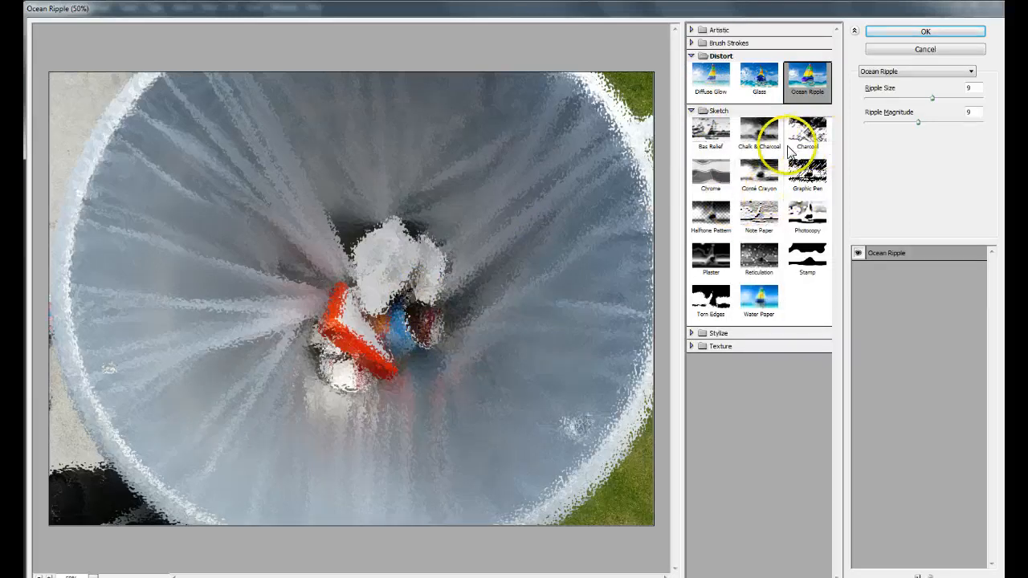
click(710, 137)
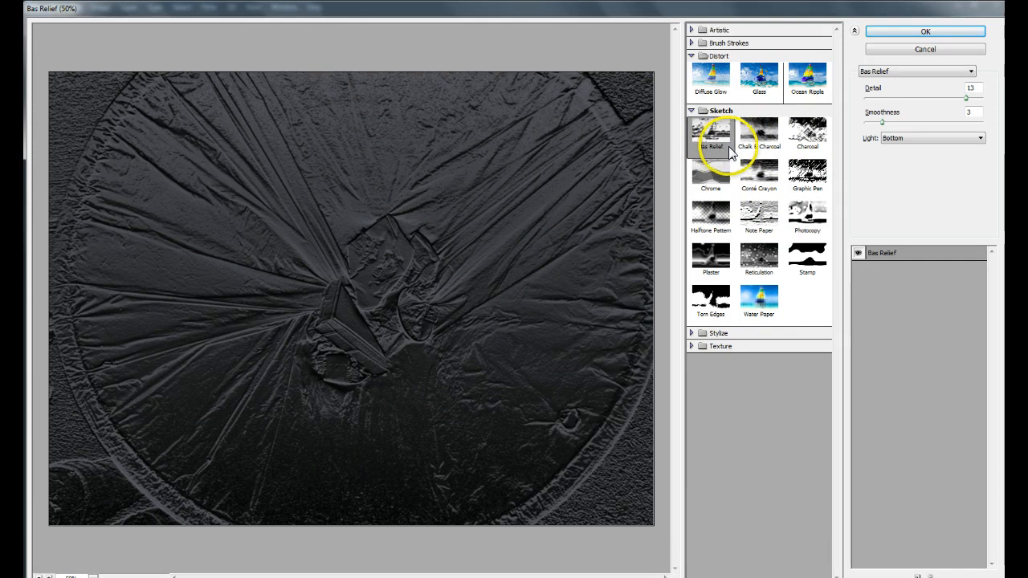
click(710, 178)
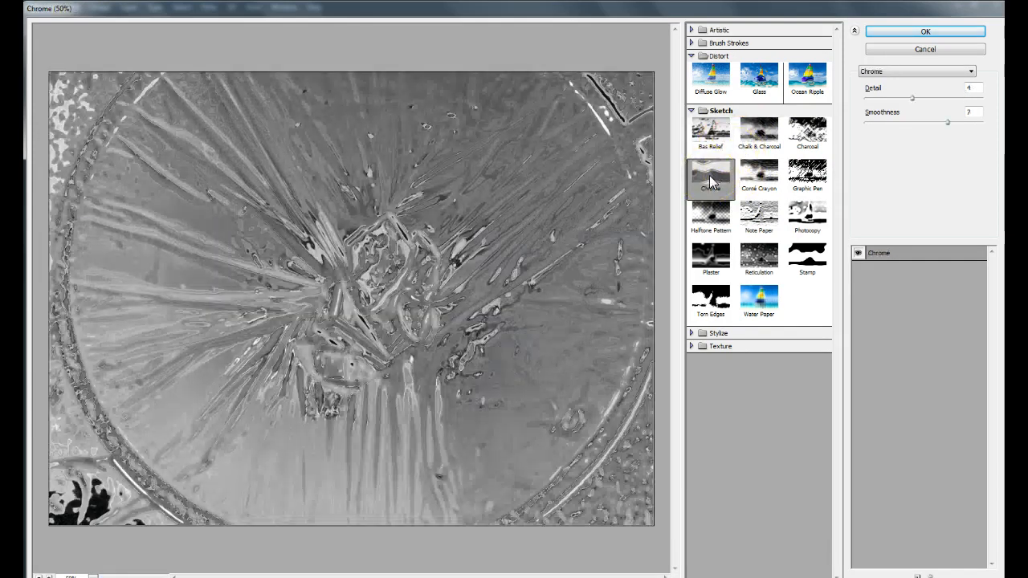
click(713, 256)
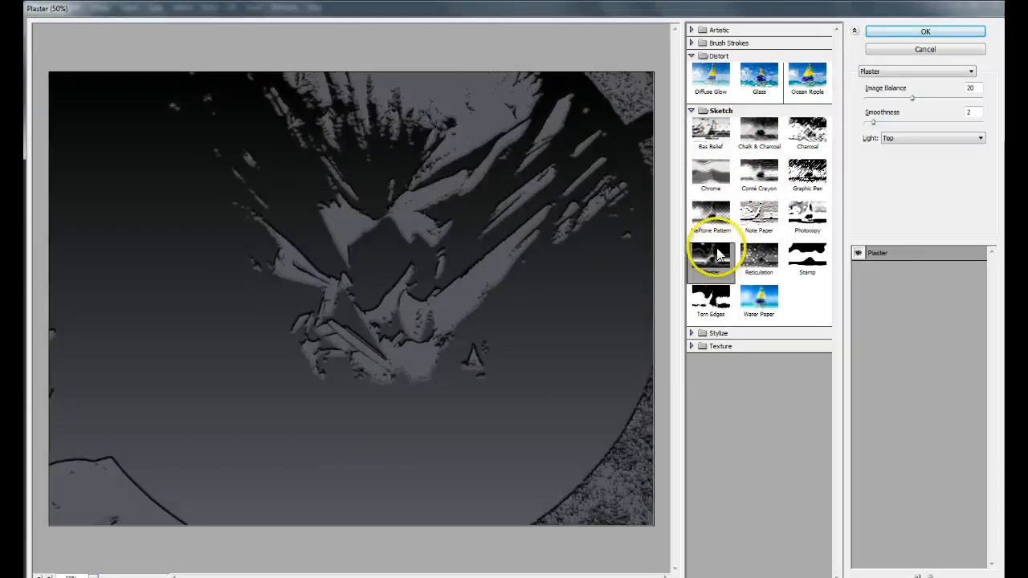
click(709, 296)
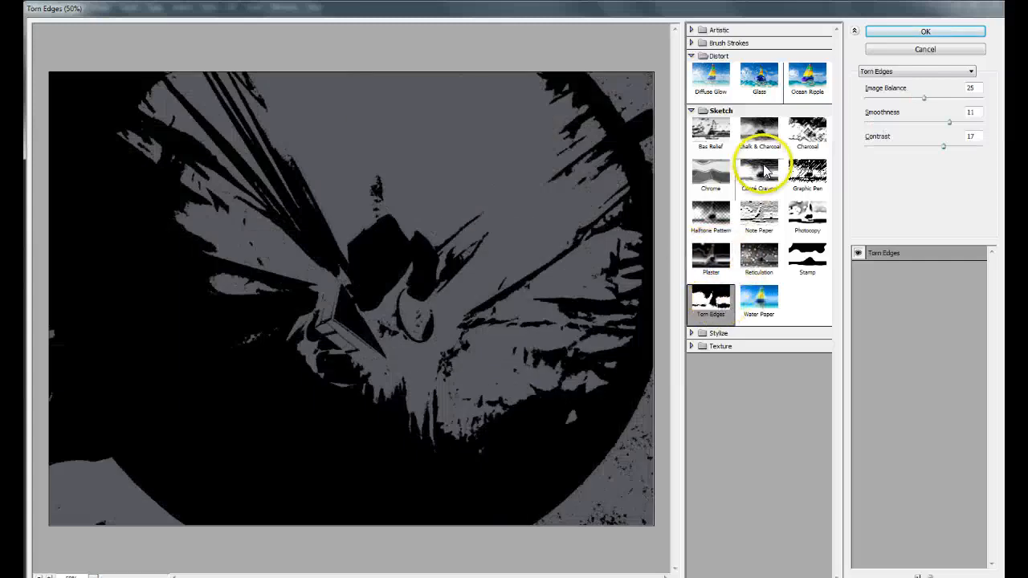
Apply the Charcoal sketch filter to the filter layer with Detail 4 and Light/Dark Balance 98.
click(807, 139)
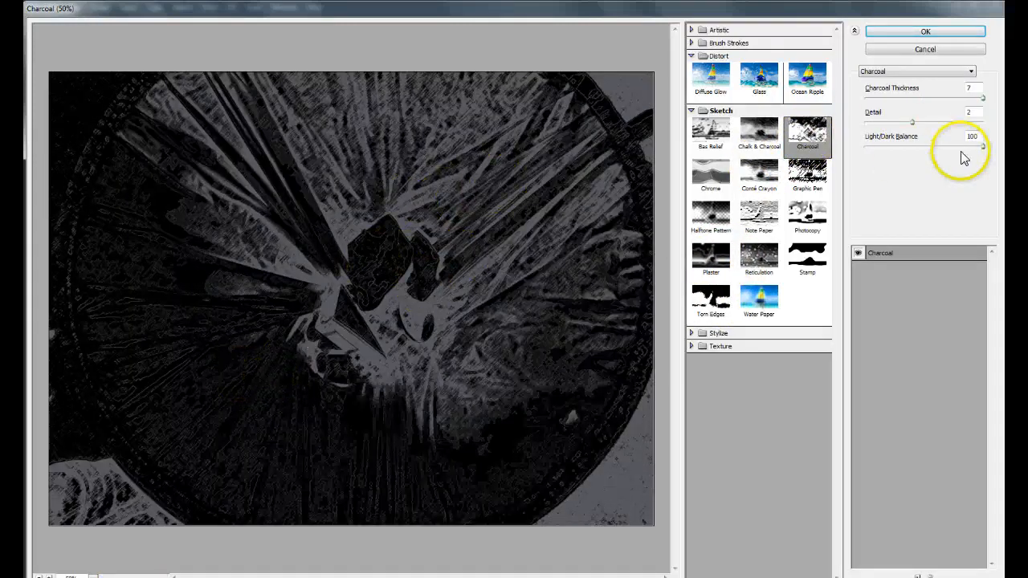
mouse_move(980, 149)
mouse_down()
mouse_move(865, 154)
mouse_move(978, 153)
mouse_up()
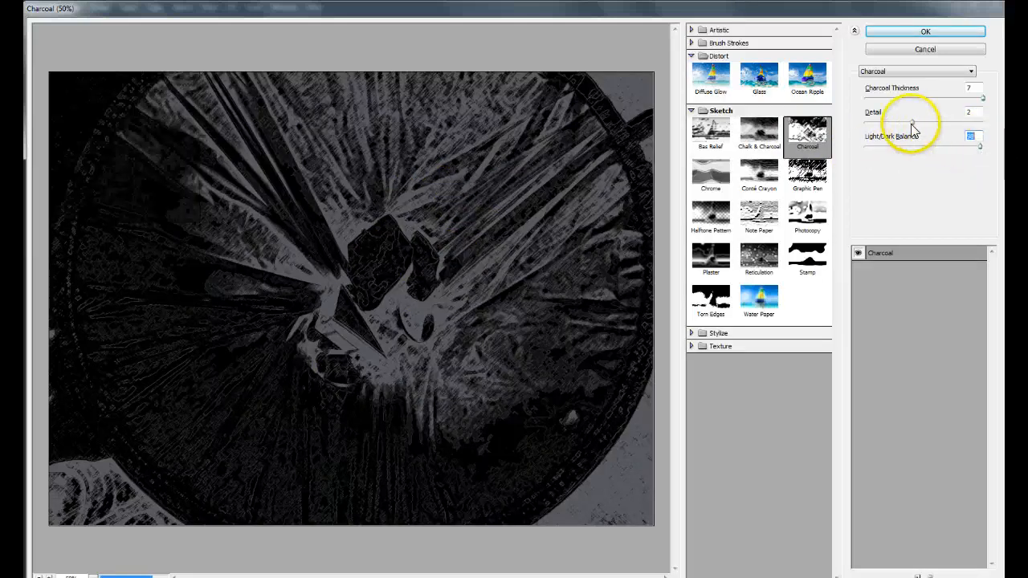
drag(913, 123, 968, 124)
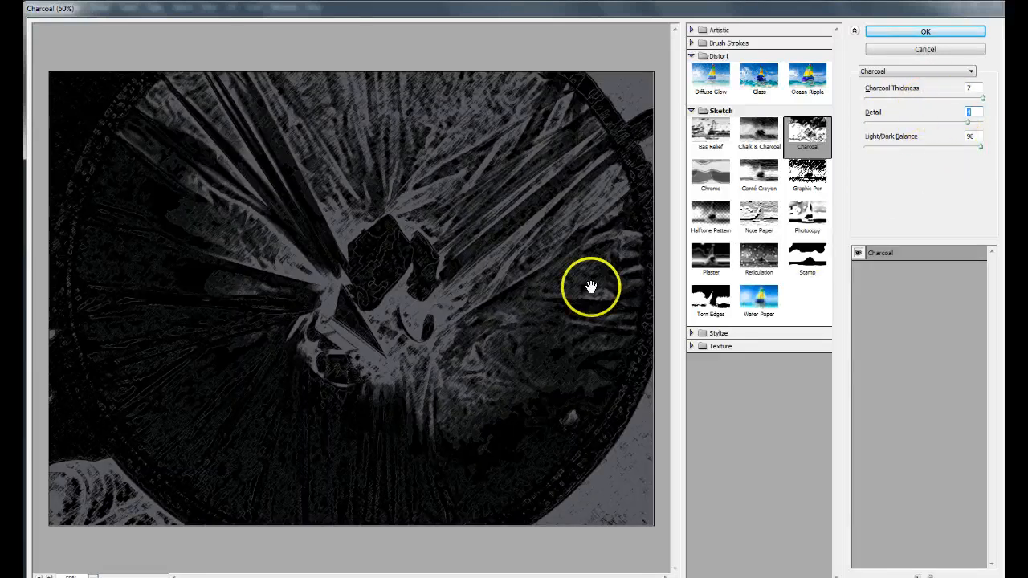
click(923, 34)
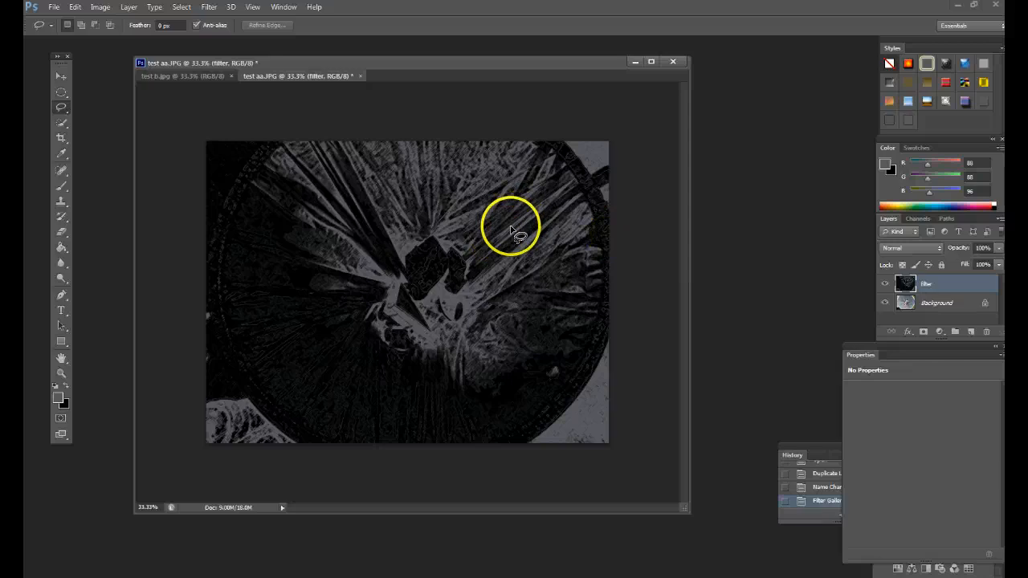
Brighten the filter layer with a Curves adjustment, raising the shadow point to Input 14, Output 69 and adding a second, higher curve point.
click(103, 8)
mouse_move(105, 36)
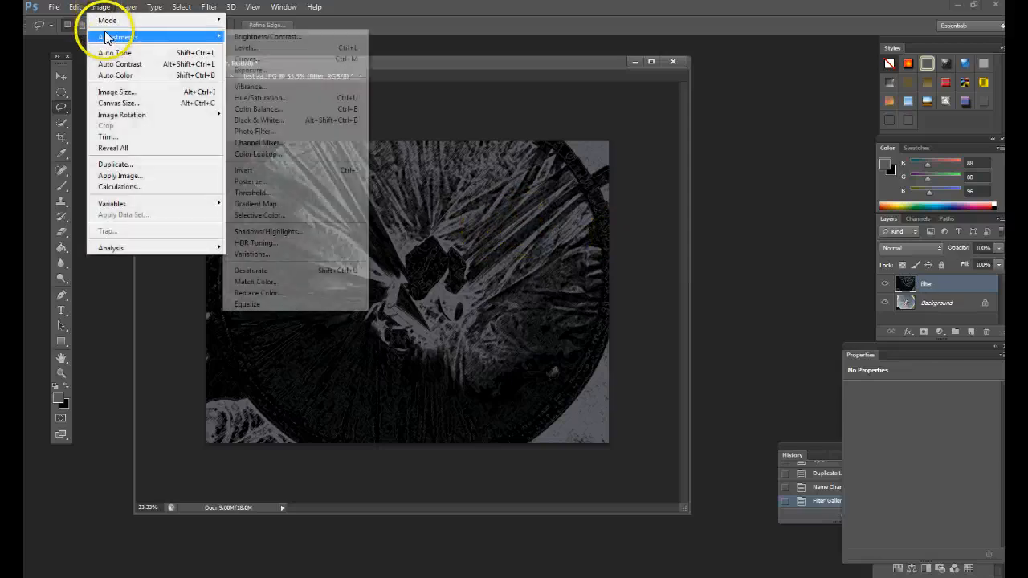
click(248, 59)
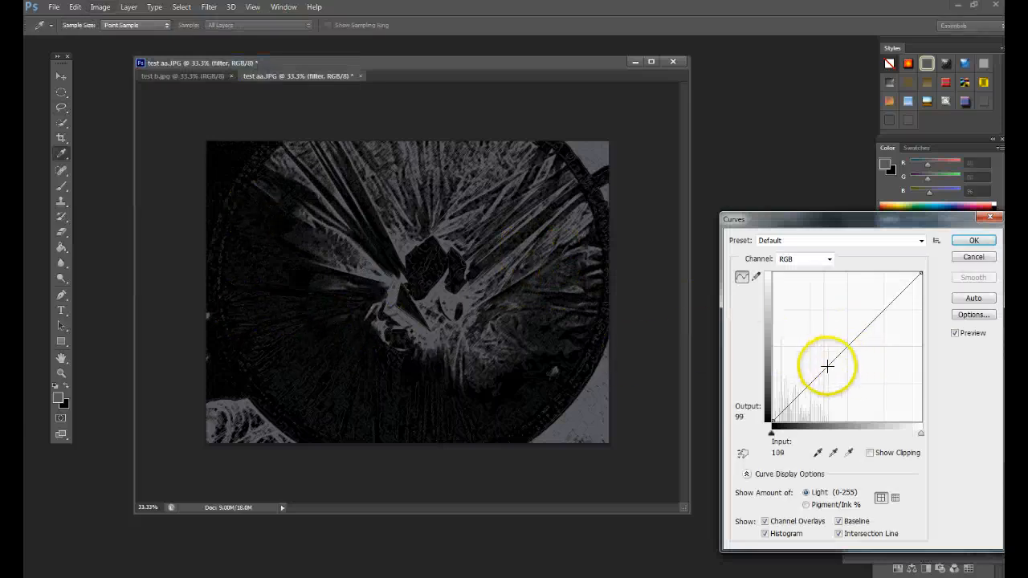
drag(798, 394, 786, 385)
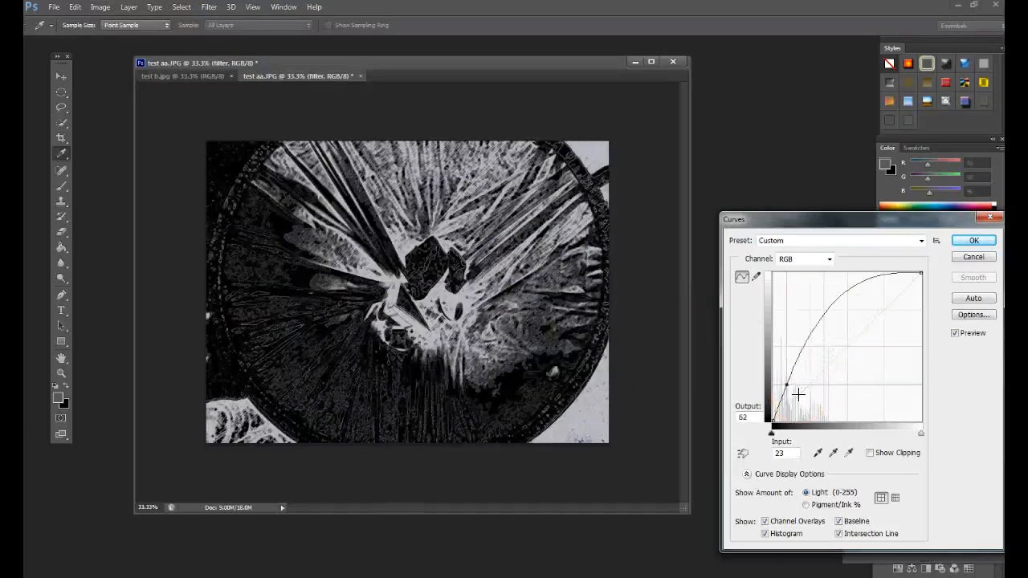
drag(812, 350, 832, 306)
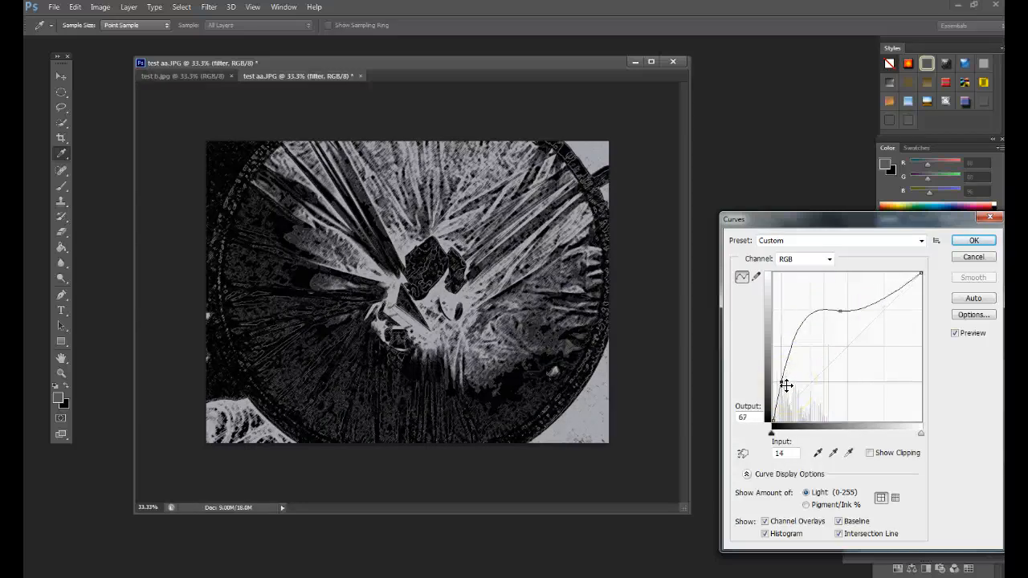
drag(786, 384, 787, 385)
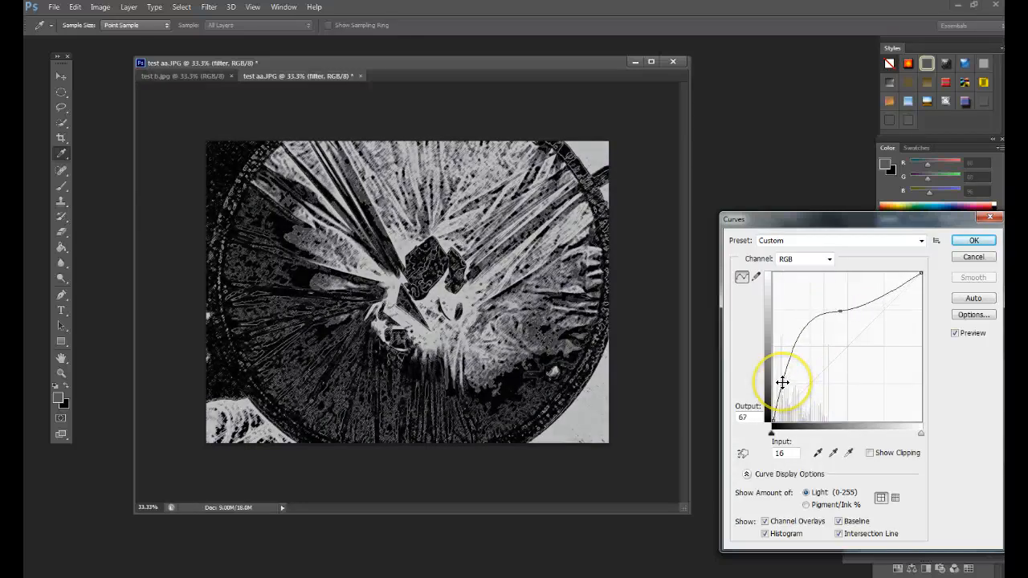
click(983, 241)
key(l)
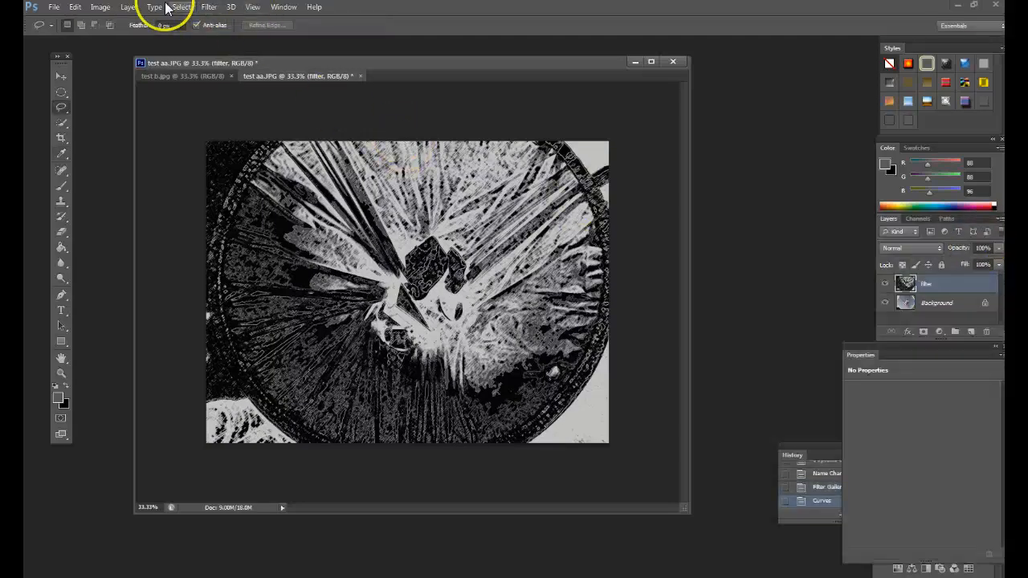
Apply a Brightness/Contrast adjustment to the filter layer with Brightness 41 and slightly increased Contrast.
click(107, 8)
mouse_move(142, 36)
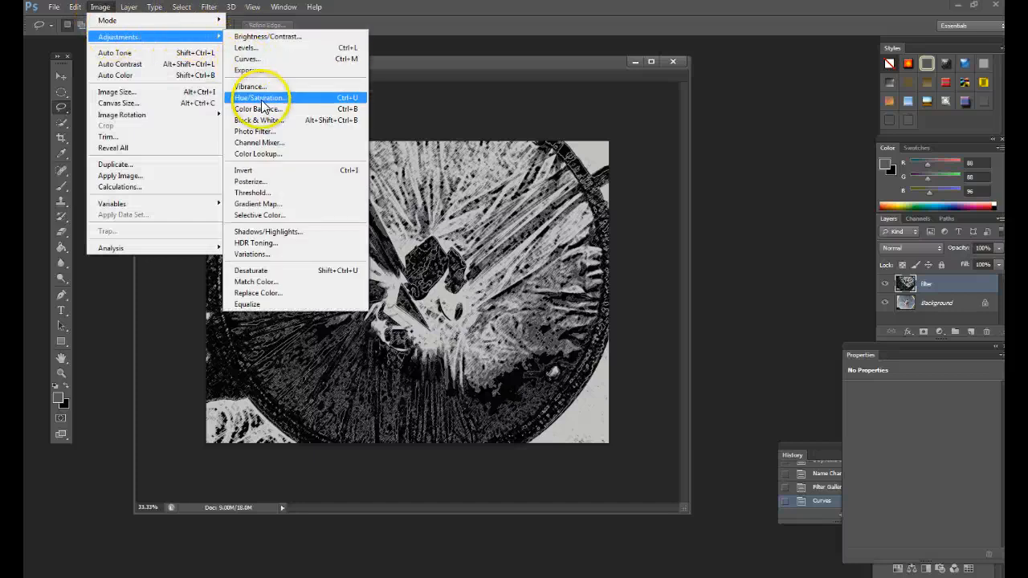
click(273, 36)
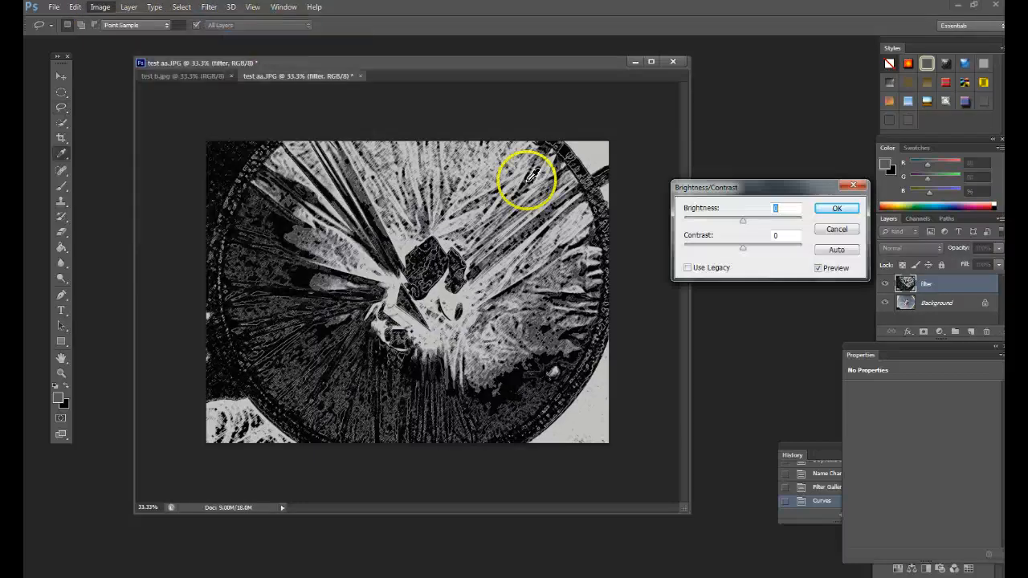
drag(743, 222, 758, 222)
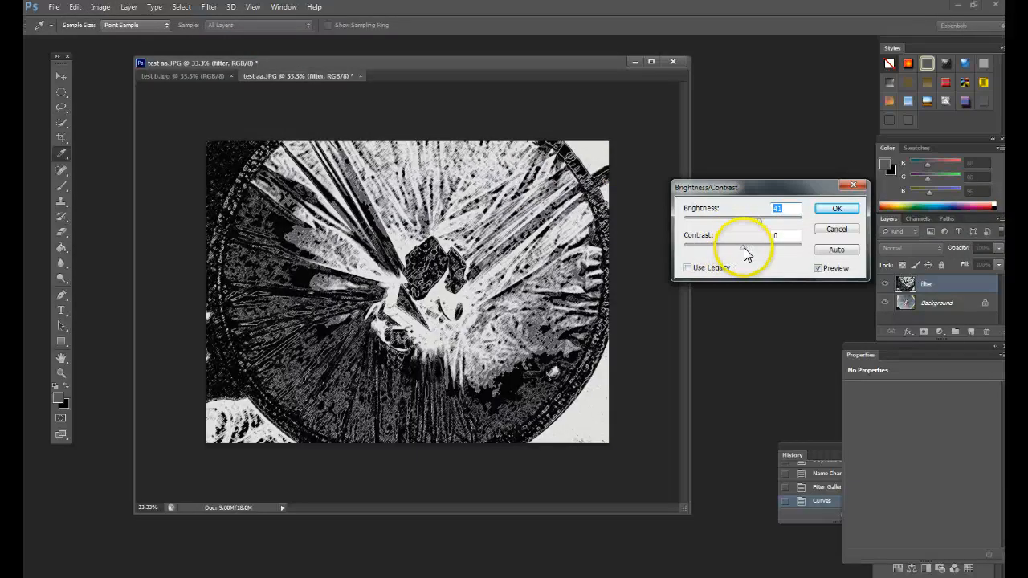
drag(744, 251, 732, 252)
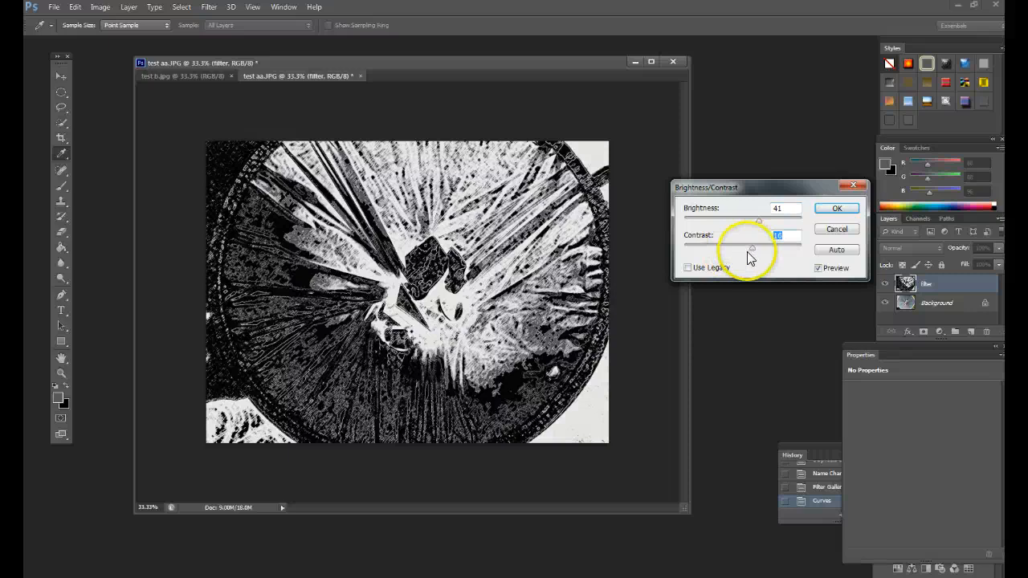
click(837, 208)
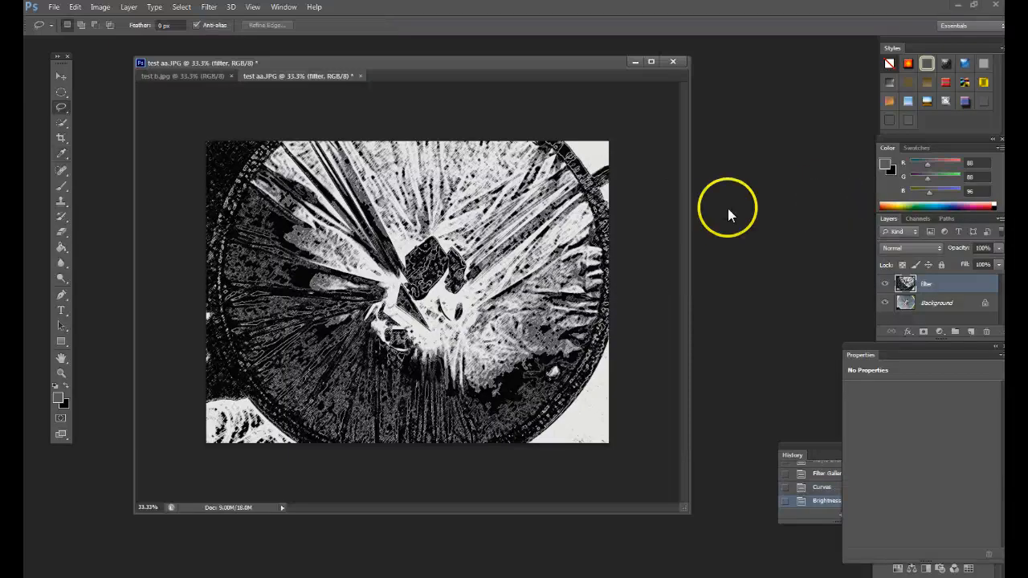
Close test aa.JPG without saving and send the flower photo test ba.JPG from Windows Photo Viewer to Adobe Photoshop CS6.
click(673, 62)
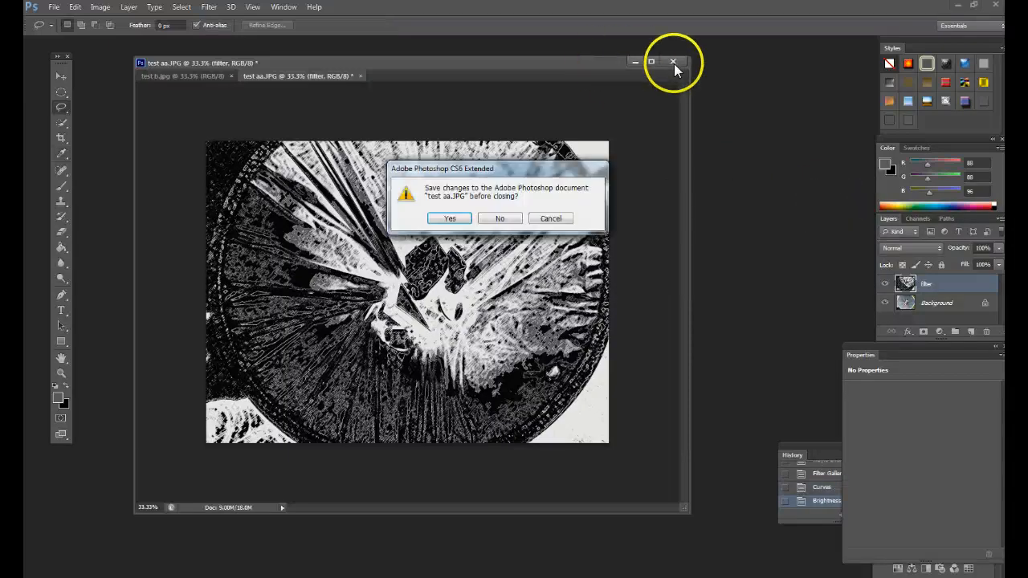
click(500, 218)
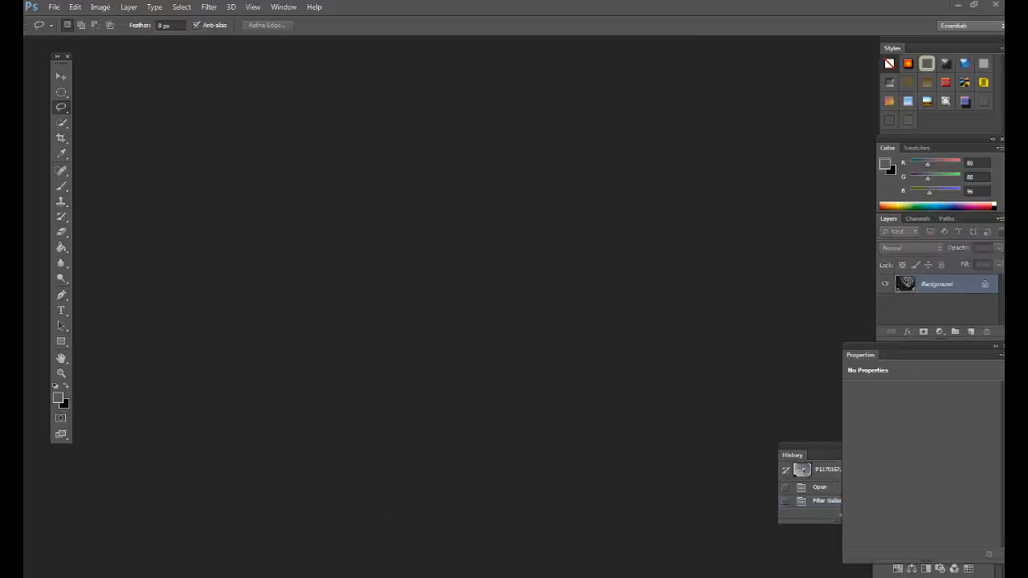
key(alt+Tab)
click(548, 183)
double_click(548, 184)
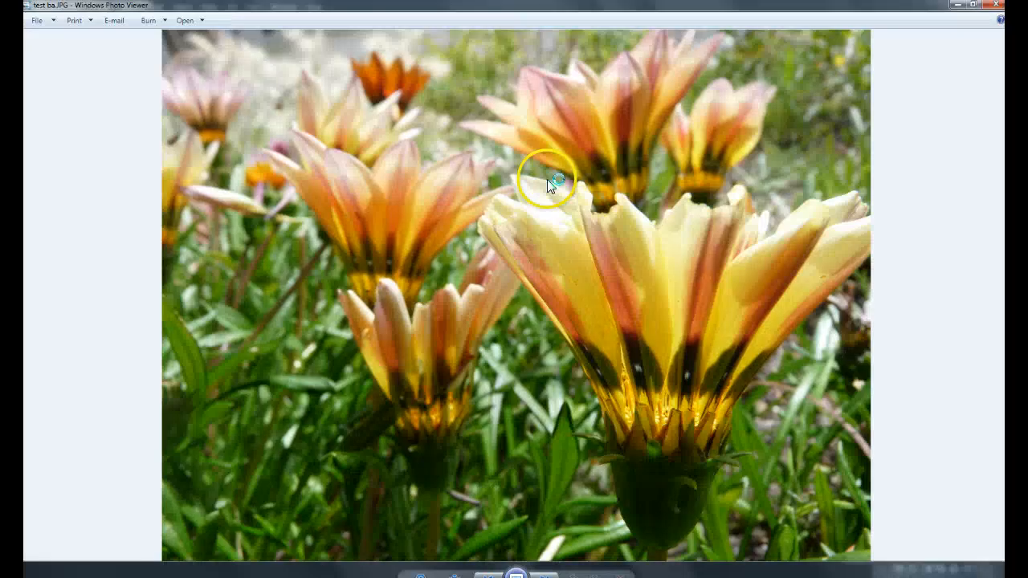
right_click(545, 242)
mouse_move(567, 245)
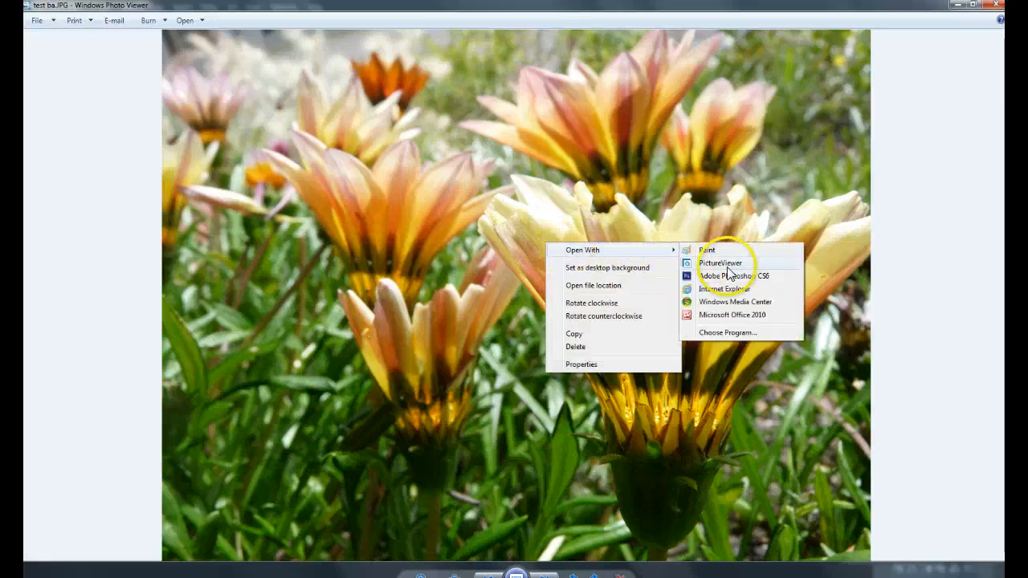
click(725, 276)
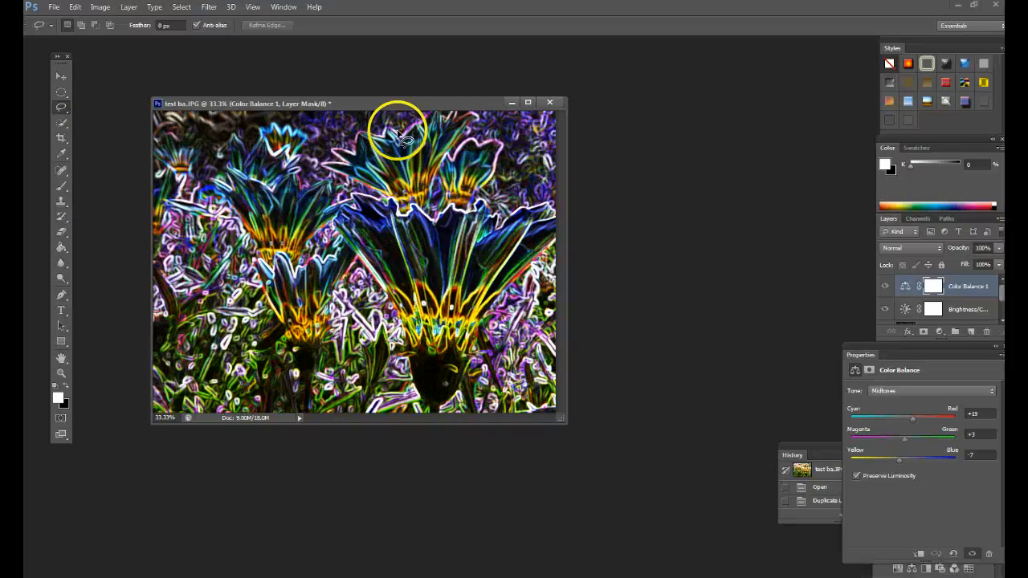
Close the already edited test ba.JPG without saving and reopen the original from the PS filters examples folder in Photoshop.
click(549, 102)
click(514, 217)
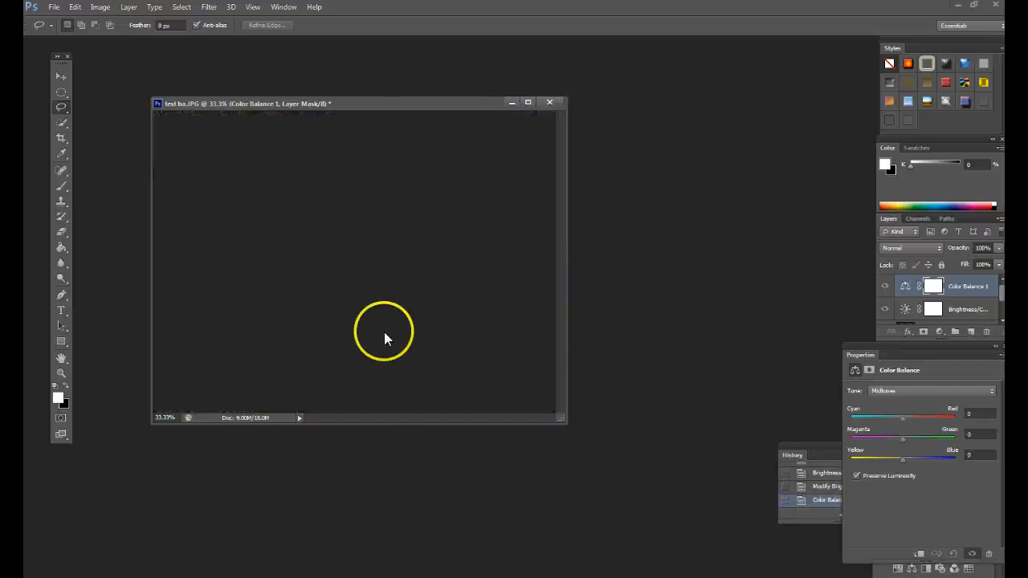
click(281, 532)
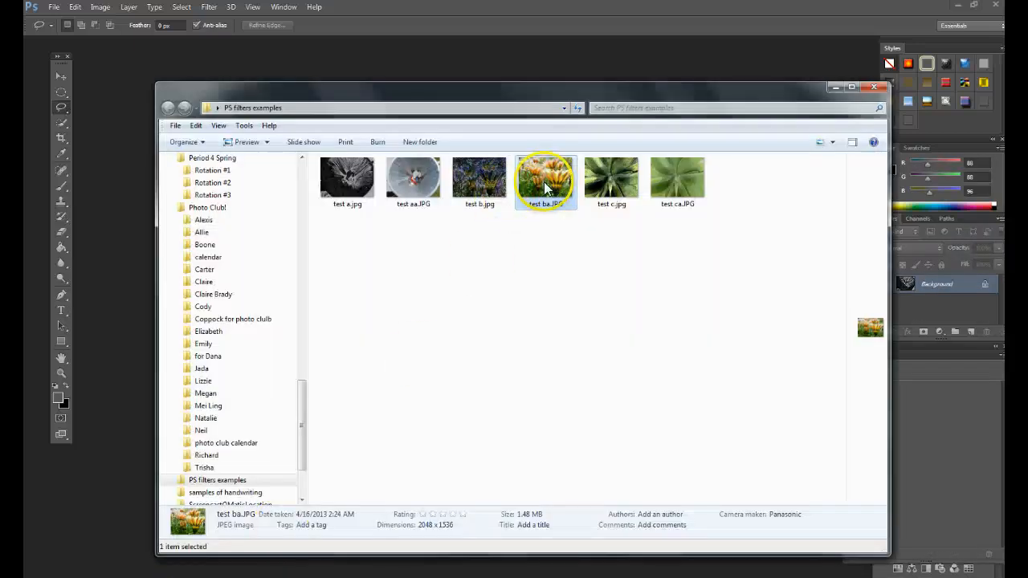
right_click(543, 190)
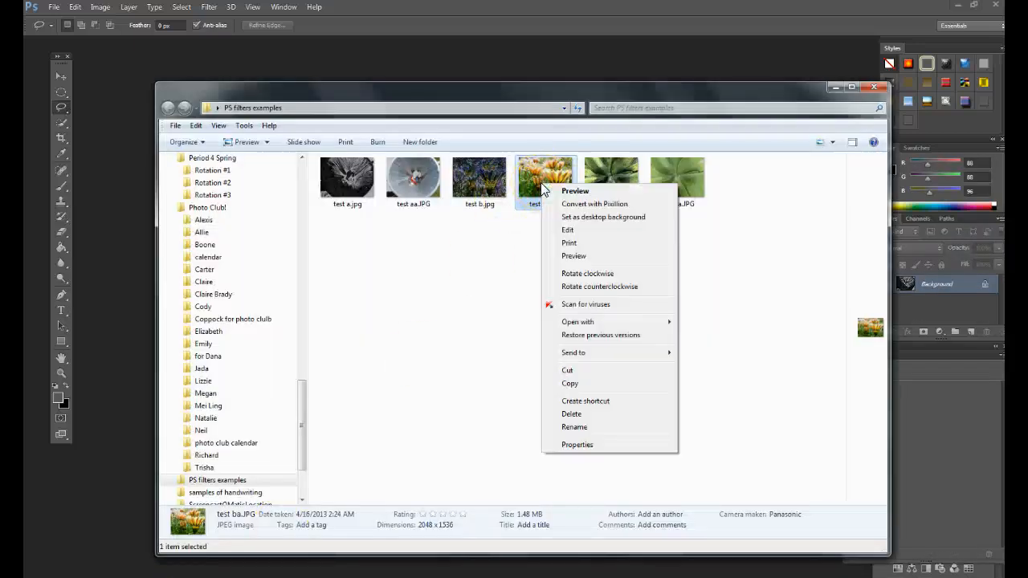
click(542, 170)
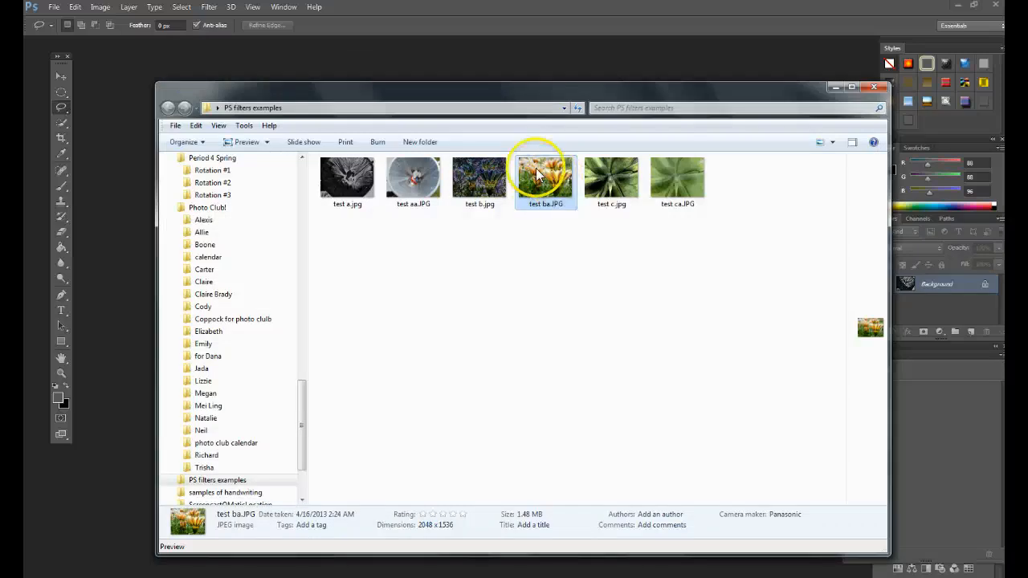
drag(135, 171, 133, 174)
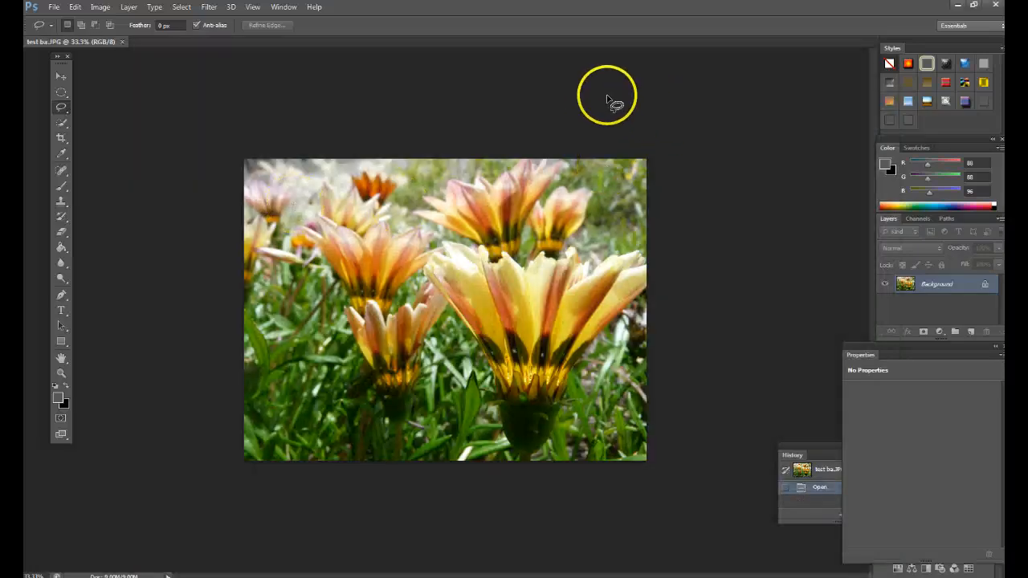
Duplicate the Background layer of test ba.JPG as a new layer named filters.
right_click(952, 281)
click(903, 306)
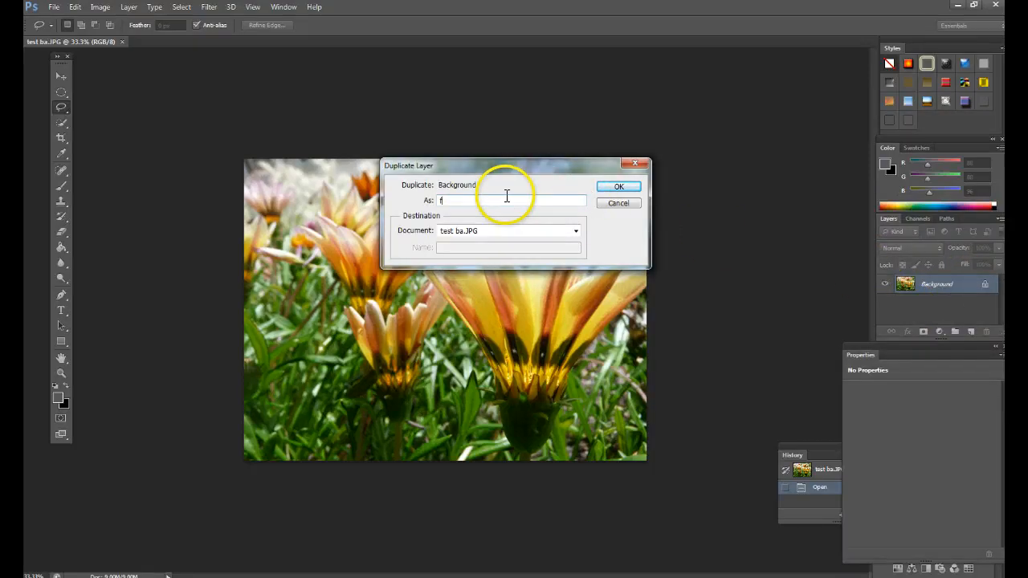
key(Return)
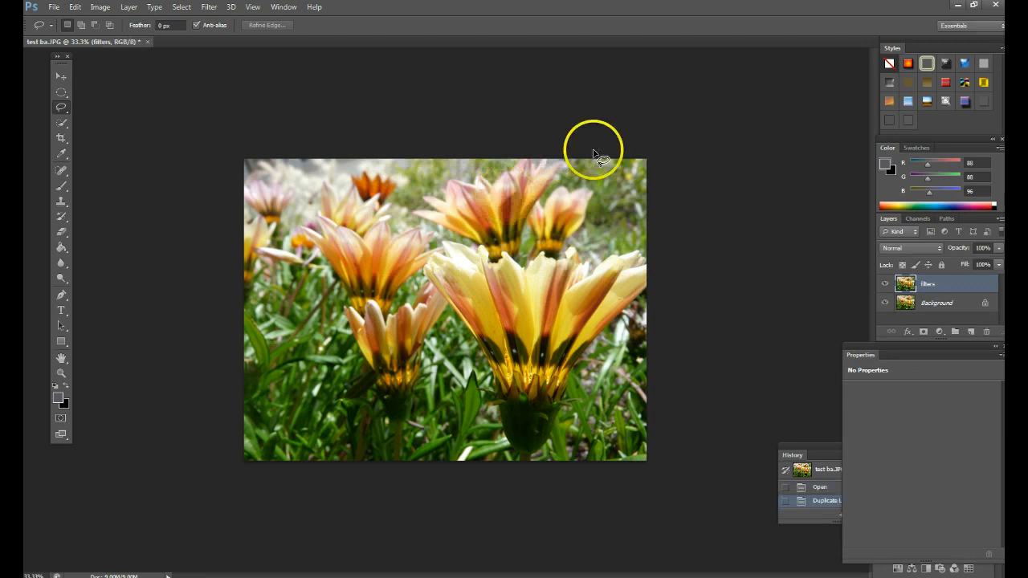
Open the Filter Gallery for the filters layer and collapse the Sketch category.
click(208, 7)
click(216, 53)
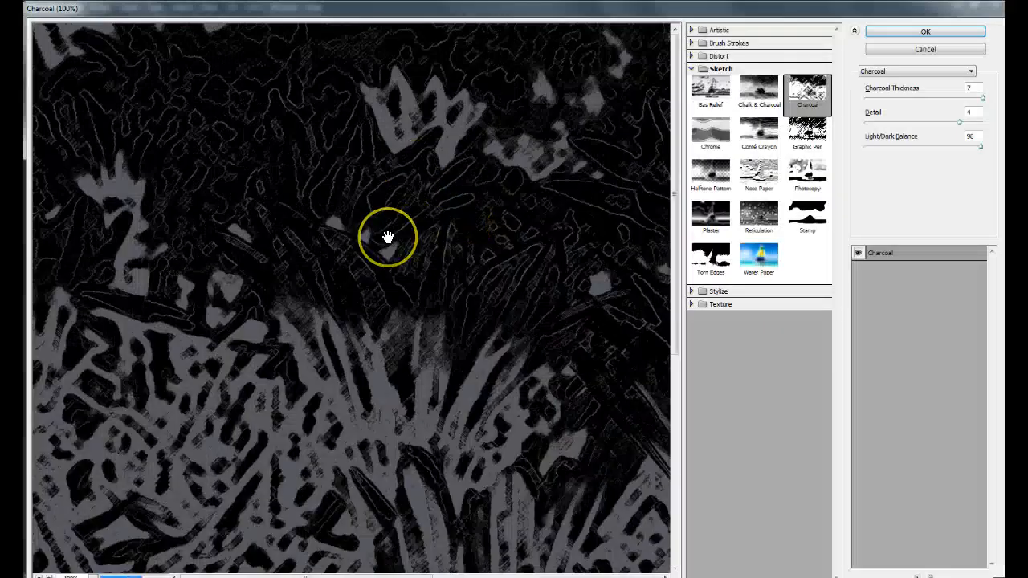
scroll(387, 237, down, 3)
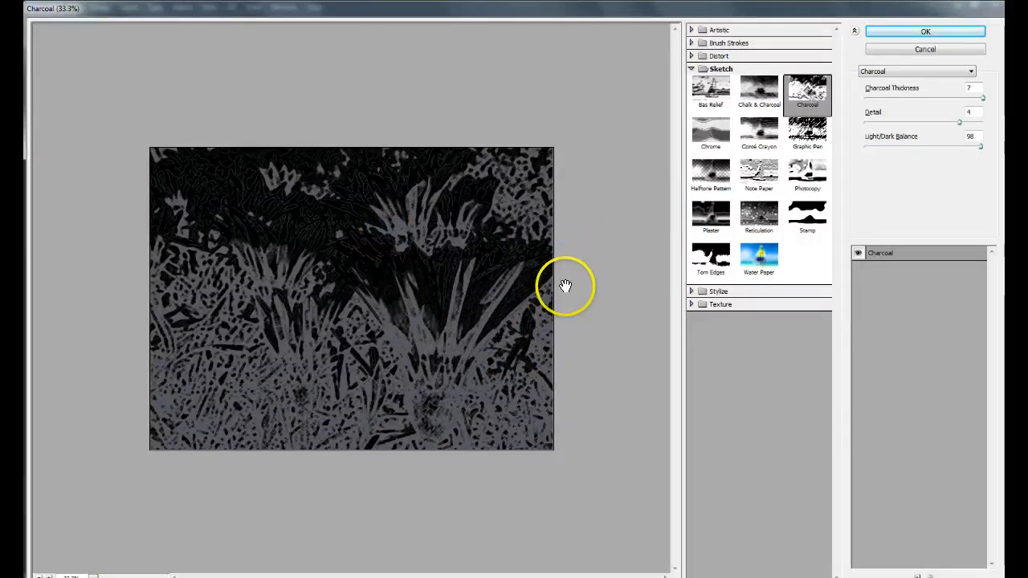
click(691, 70)
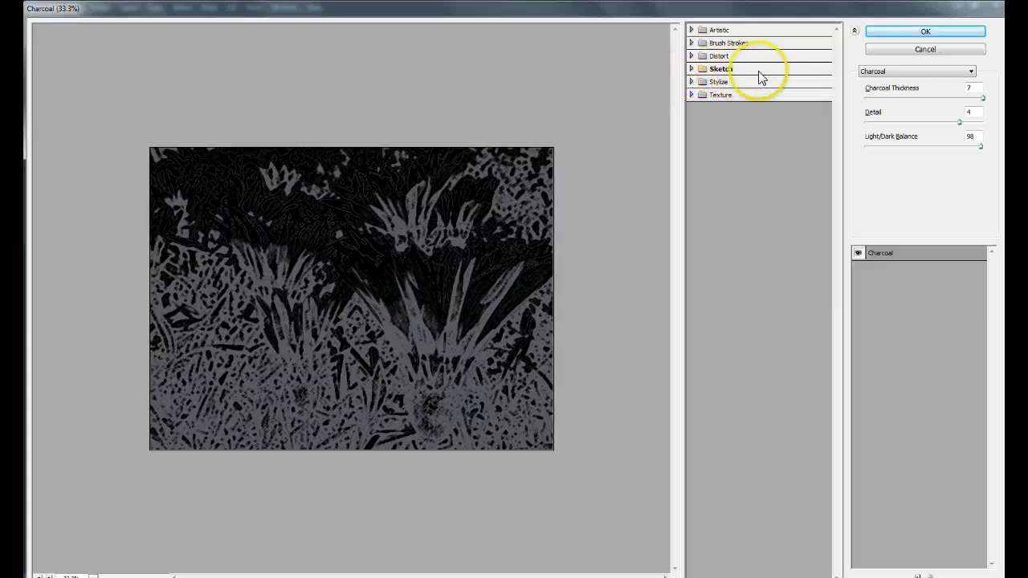
Try the Craquelure and Patchwork filters from the Texture category in turn on the flower photo.
click(692, 95)
click(710, 121)
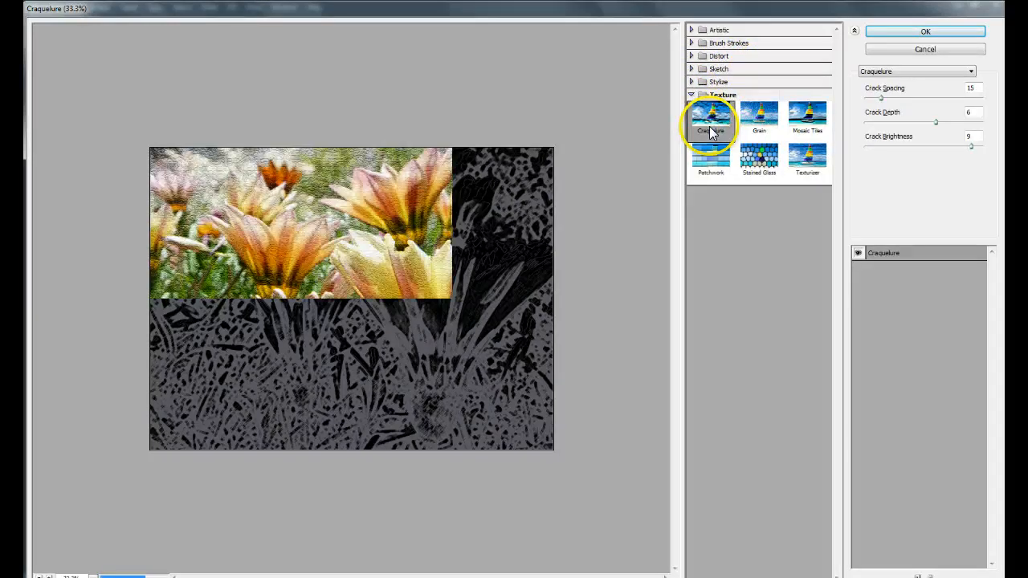
key(ctrl+plus)
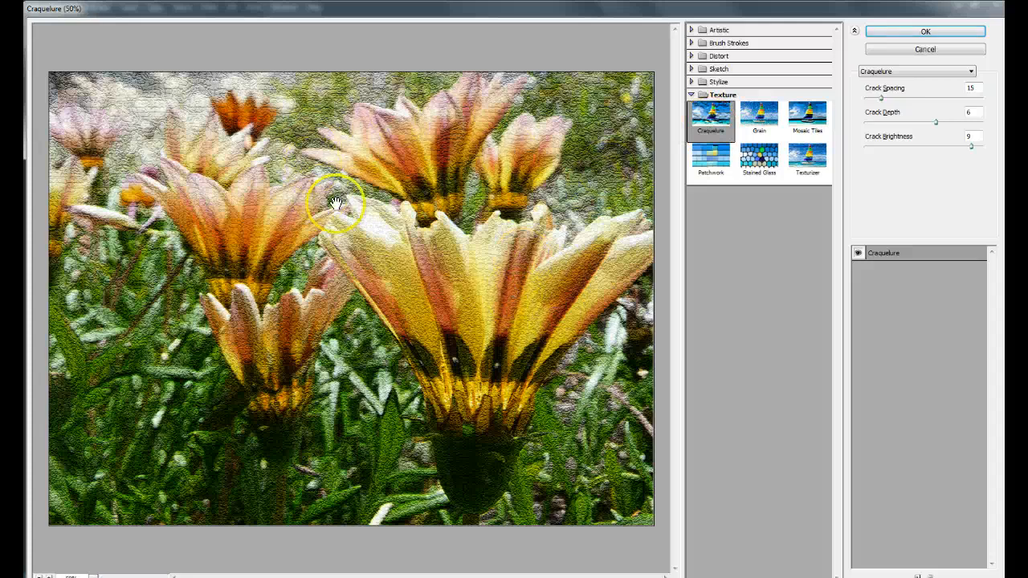
click(712, 167)
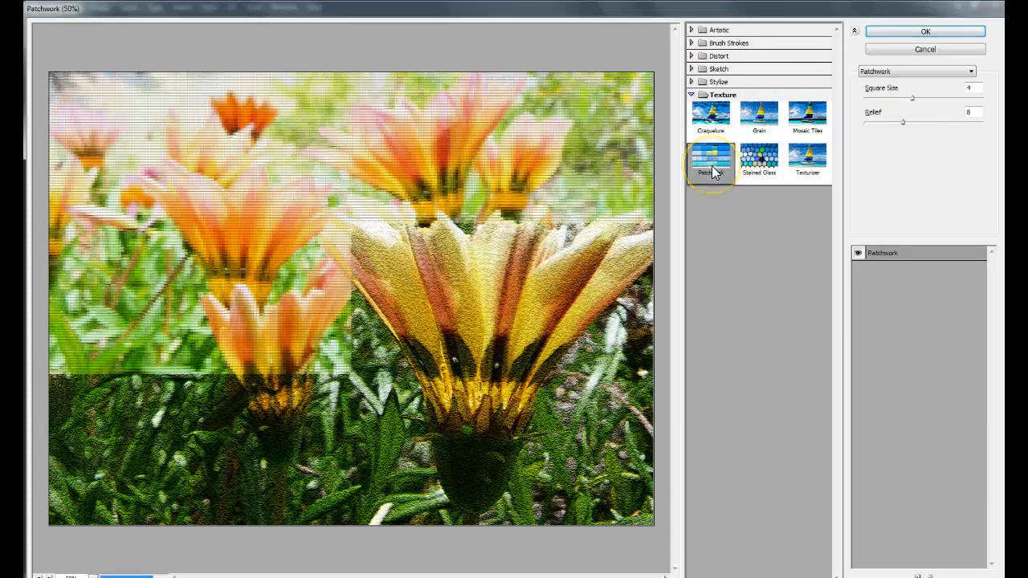
Try the Stained Glass texture filter with Cell Size 18, Border Thickness 6 and Light Intensity 0.
click(755, 167)
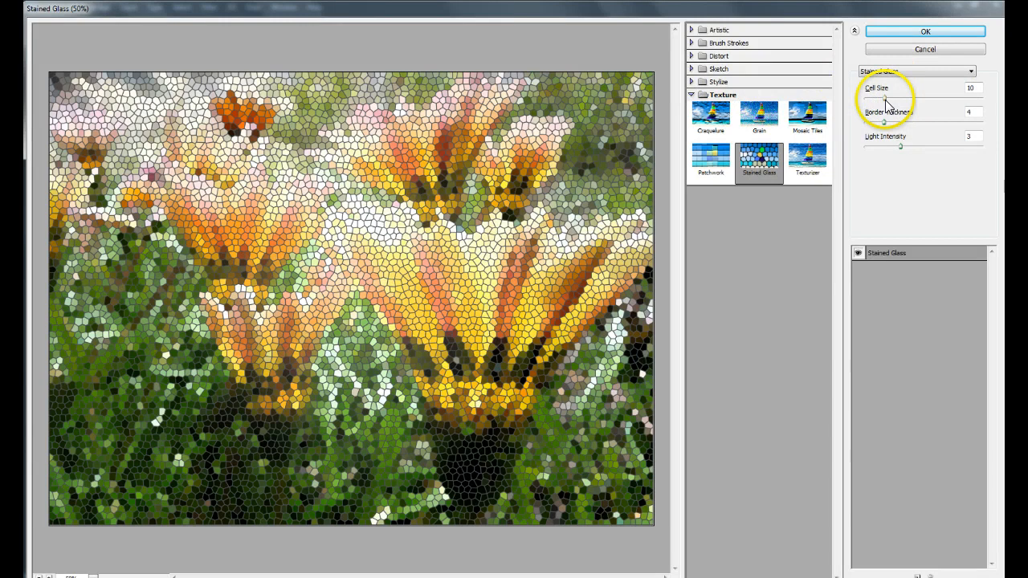
drag(884, 98, 904, 126)
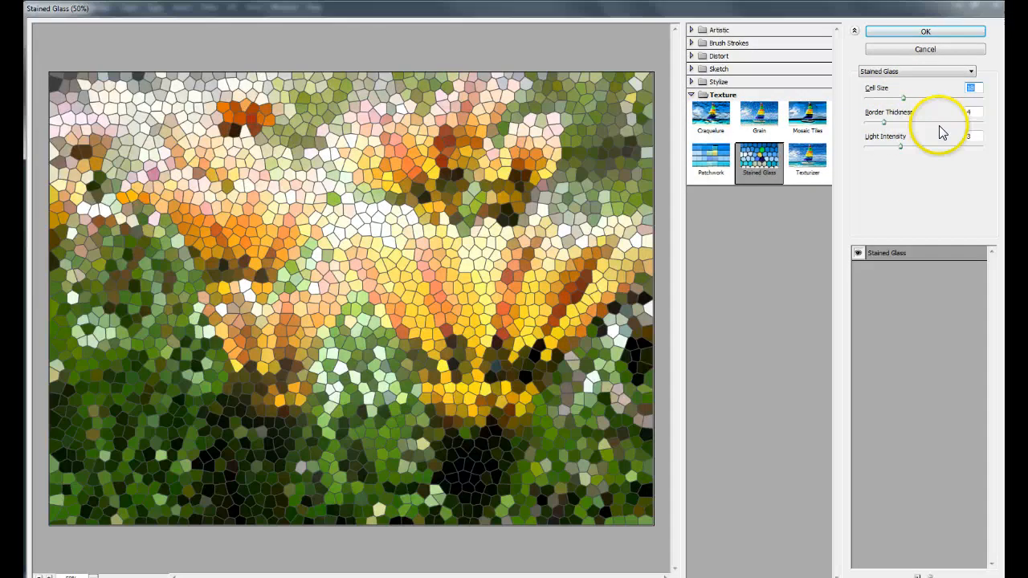
drag(884, 122, 867, 154)
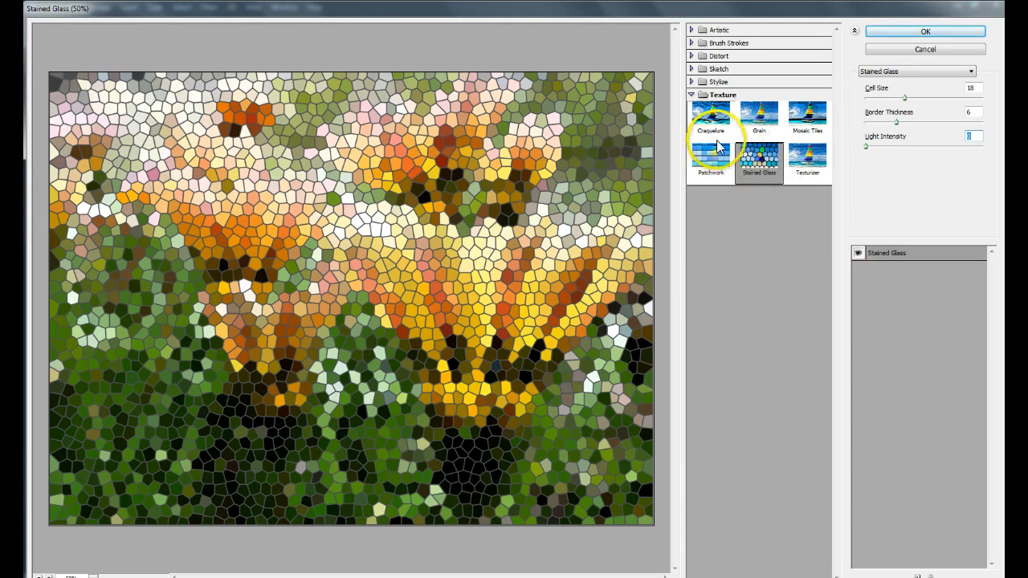
Apply the Glowing Edges filter to the flower photo with Edge Width 7, Edge Brightness 6 and Smoothness 5.
click(693, 81)
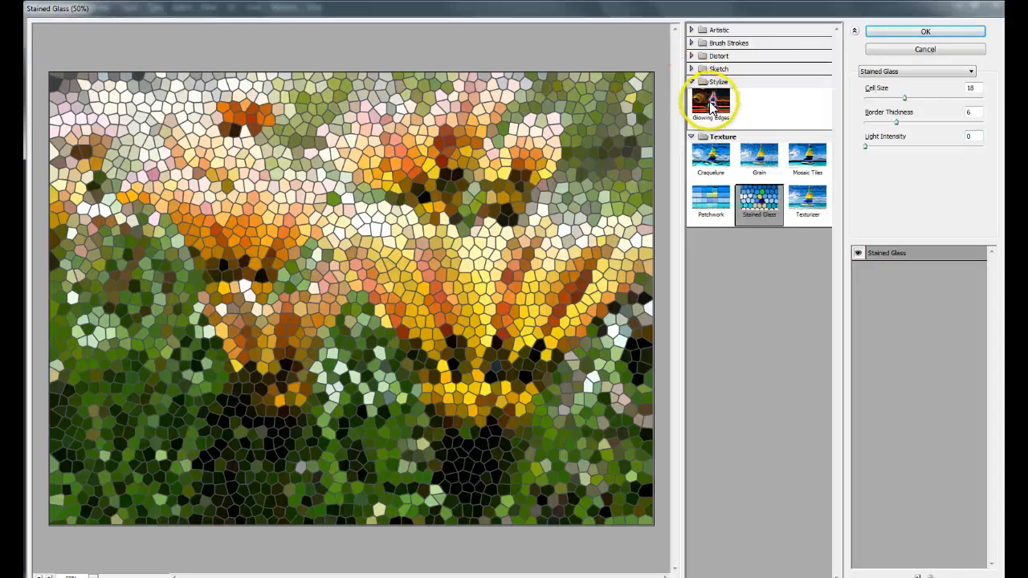
click(711, 107)
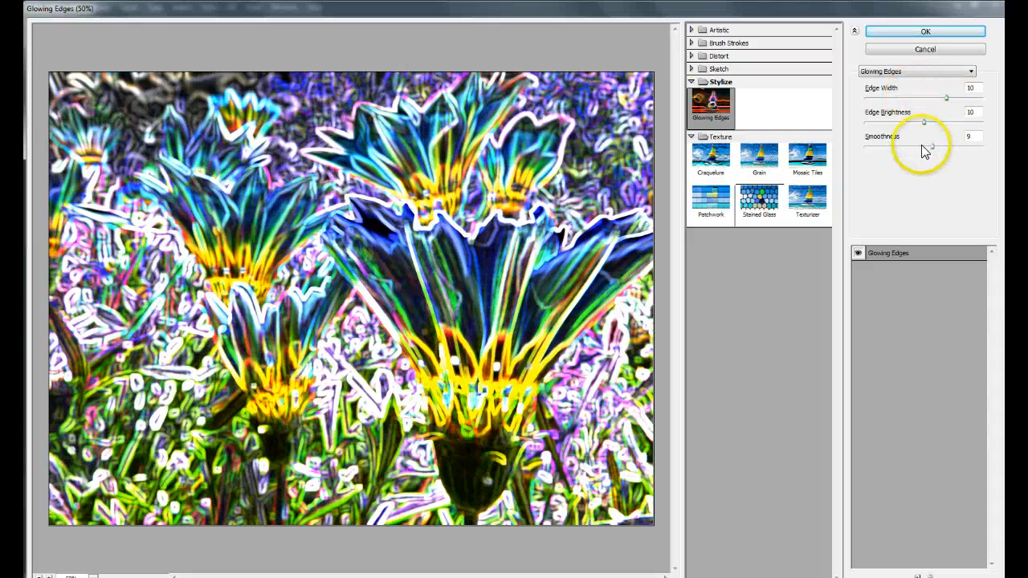
drag(947, 99, 904, 153)
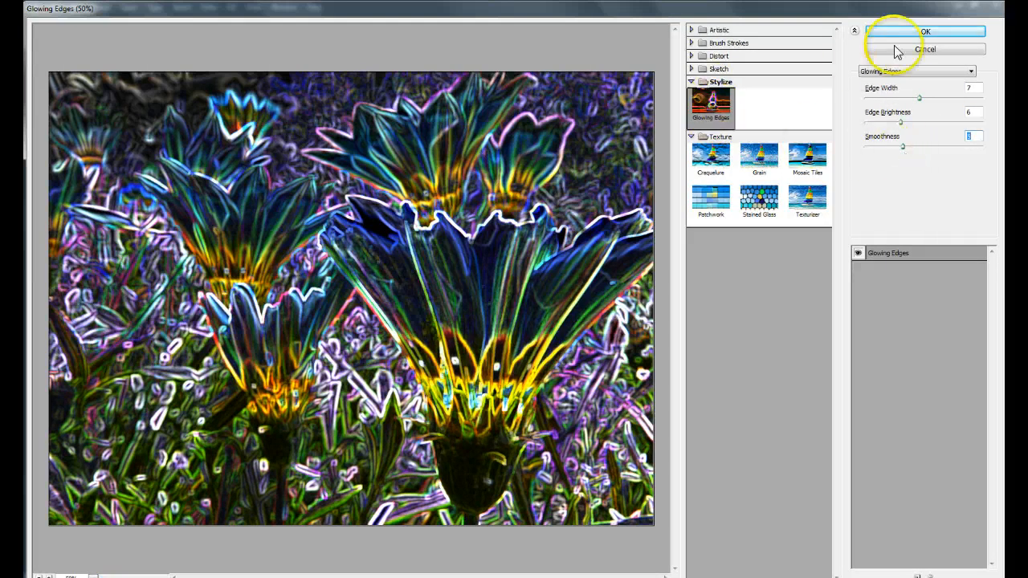
click(922, 32)
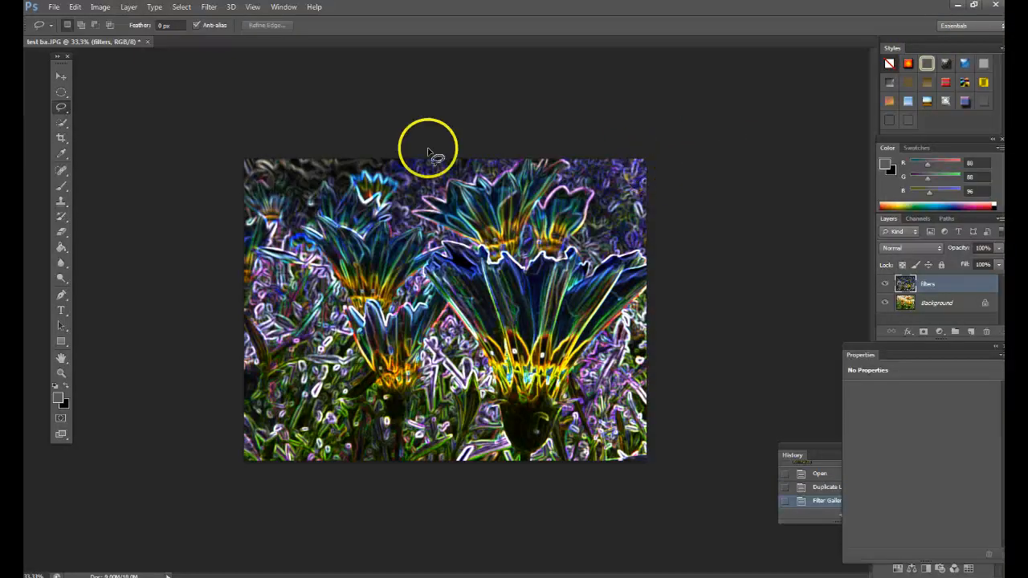
Adjust the filters layer's midtone Color Balance to -21 Cyan/Red, +3 Magenta/Green and -2 Yellow/Blue.
click(105, 9)
mouse_move(104, 38)
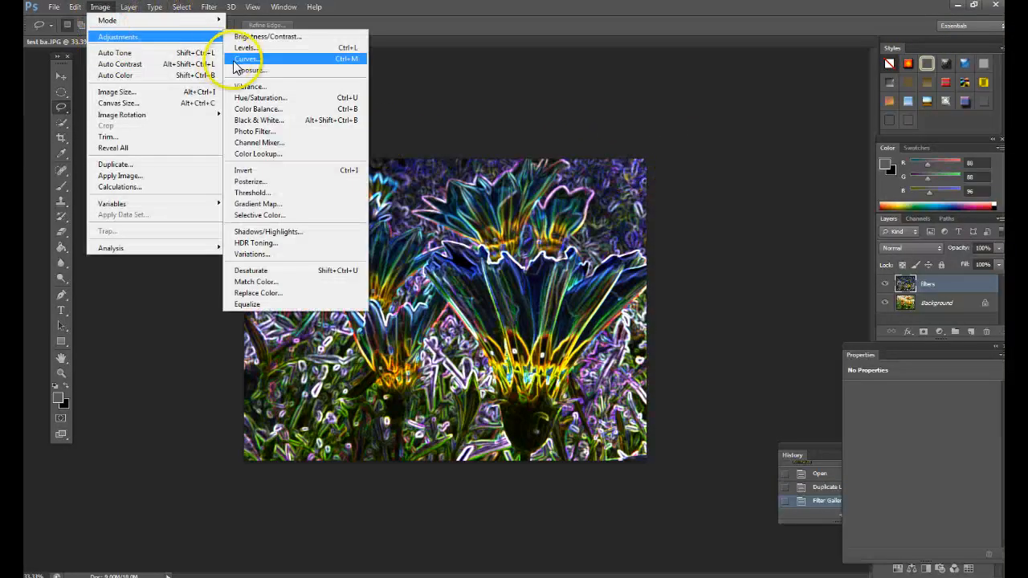
click(259, 109)
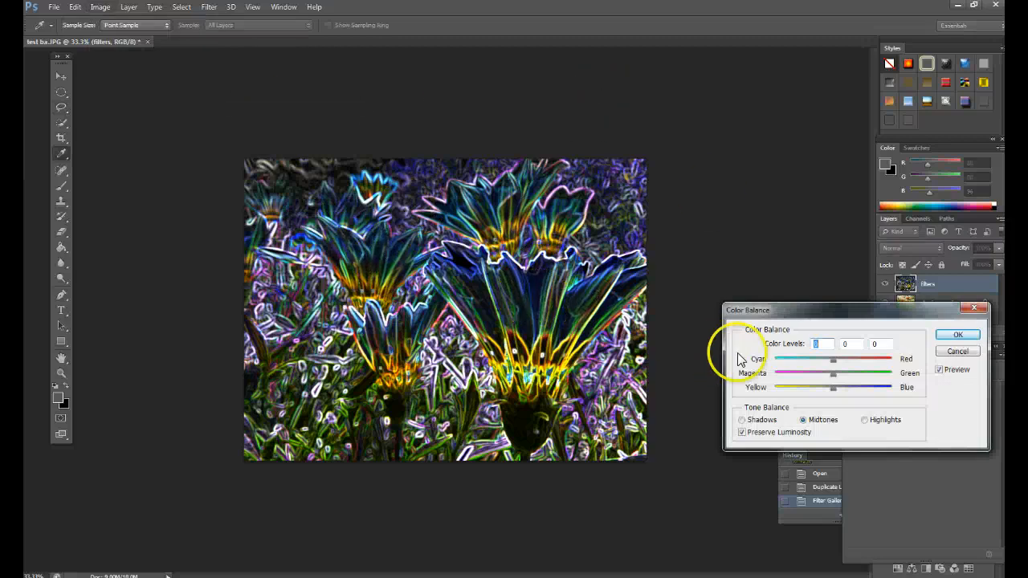
drag(819, 391, 790, 388)
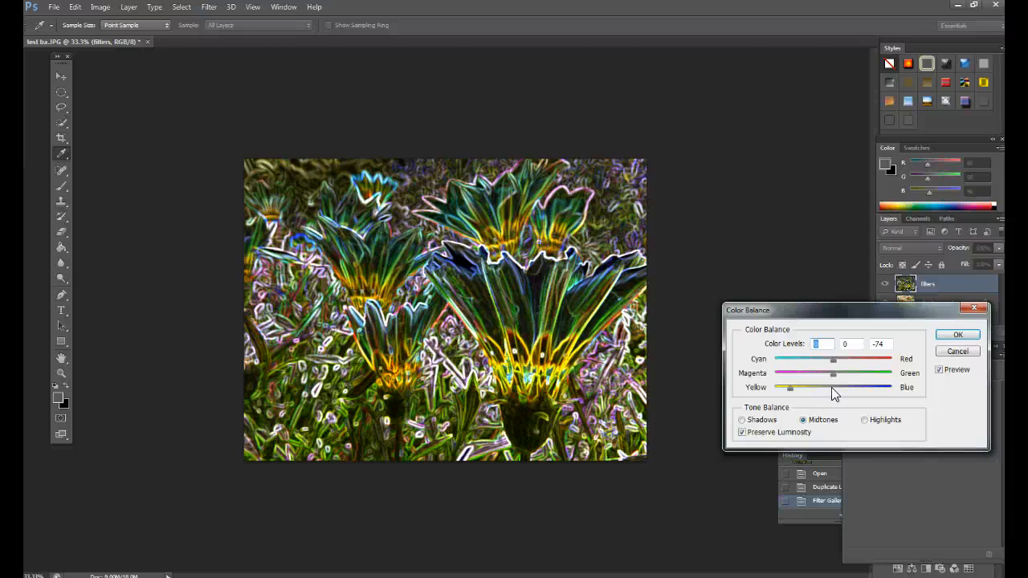
drag(791, 389, 871, 375)
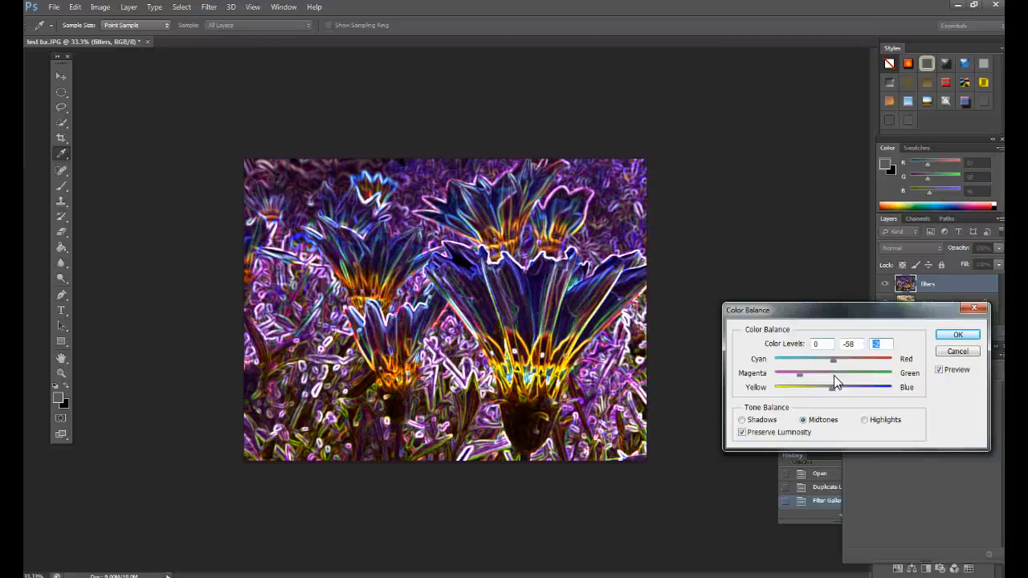
drag(830, 375, 804, 360)
click(821, 359)
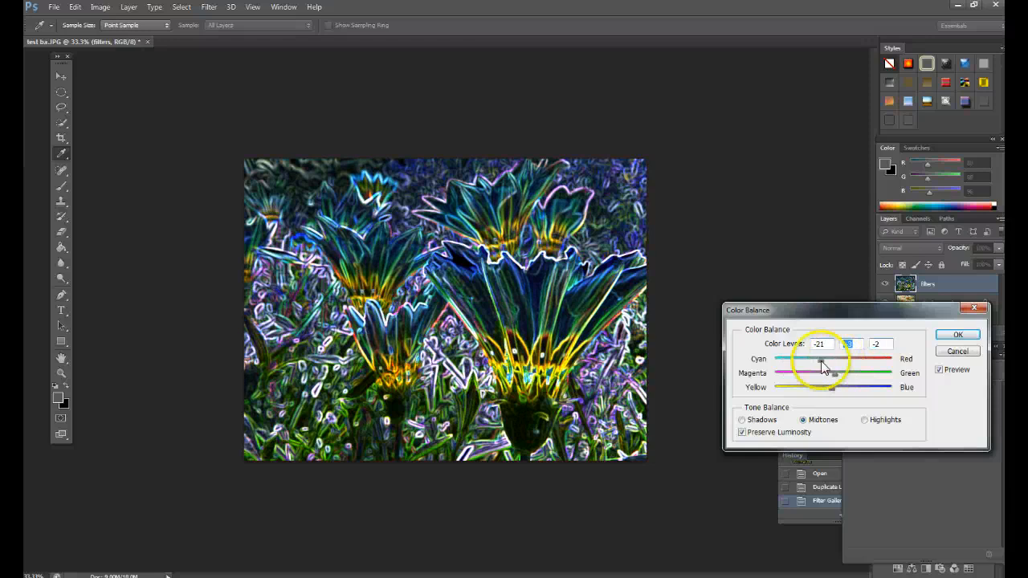
click(958, 335)
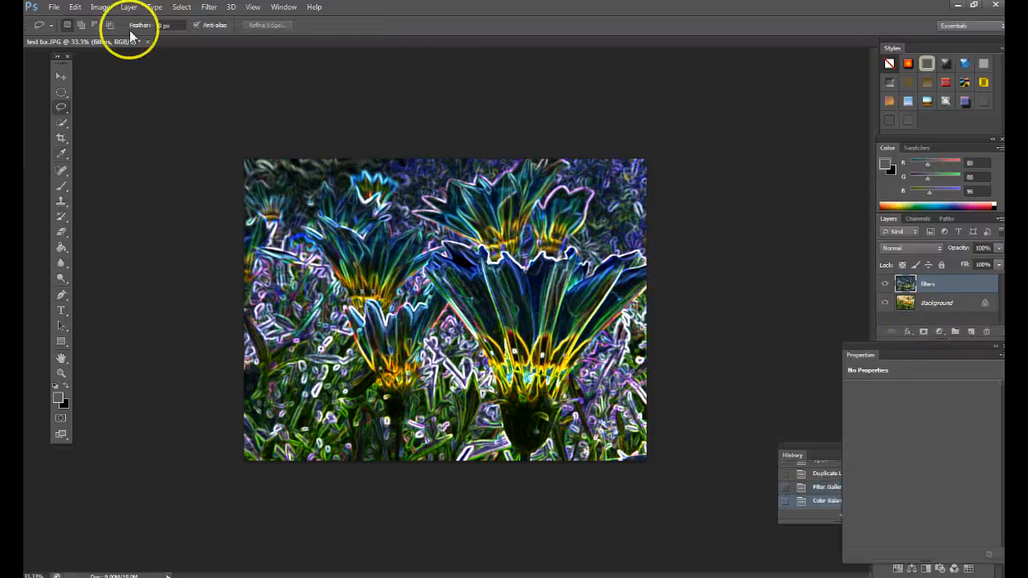
Brighten the filters layer's midtones and highlights with a custom two-point RGB Curves adjustment, comparing it with the preview off.
click(101, 9)
mouse_move(110, 40)
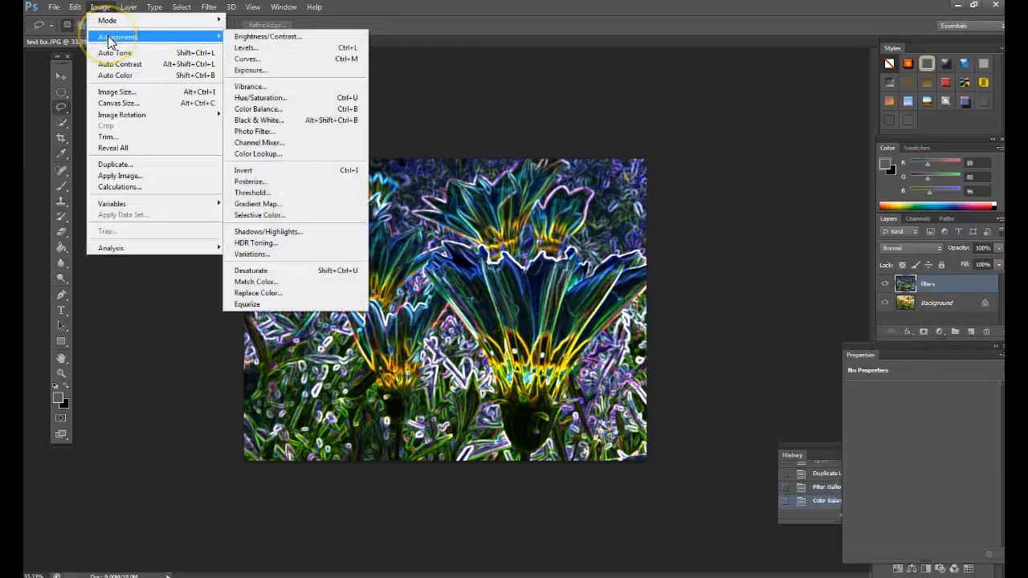
click(252, 61)
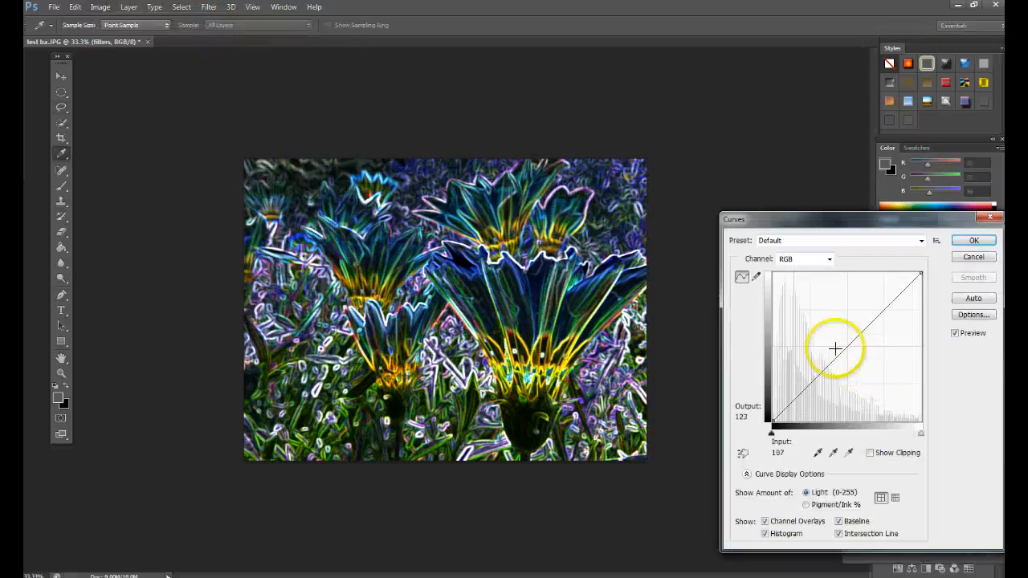
drag(845, 349, 816, 365)
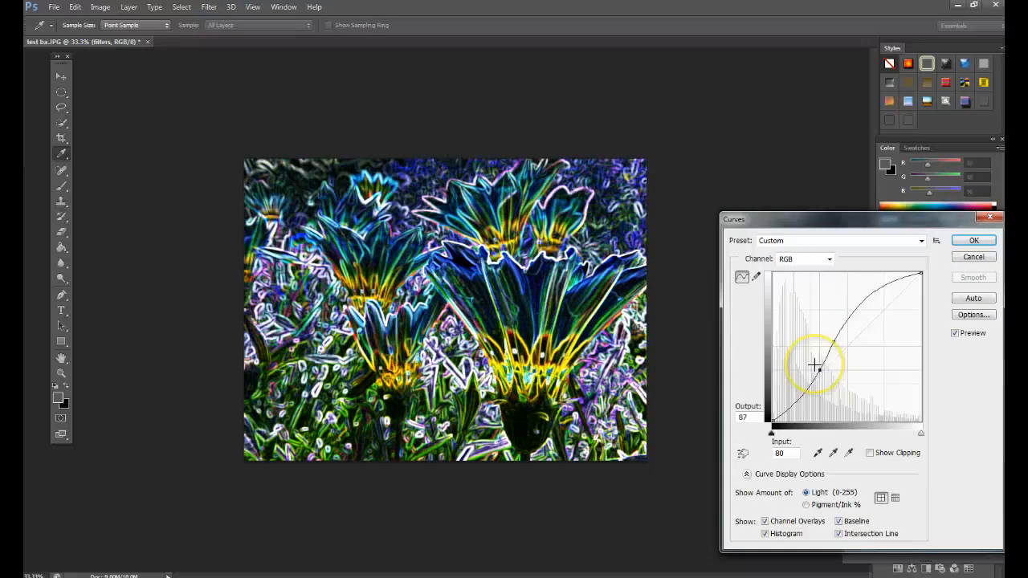
click(955, 334)
click(955, 333)
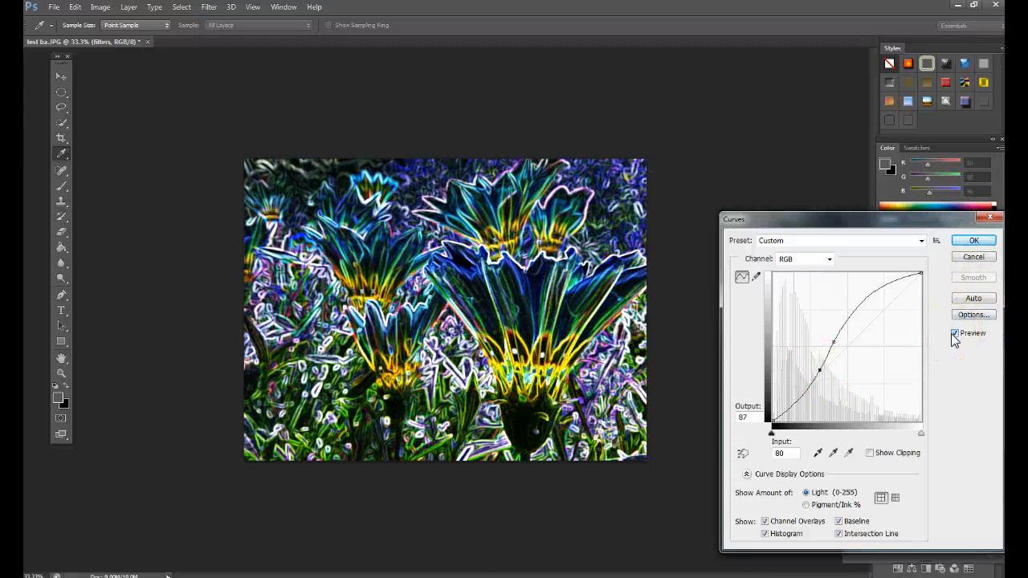
click(974, 240)
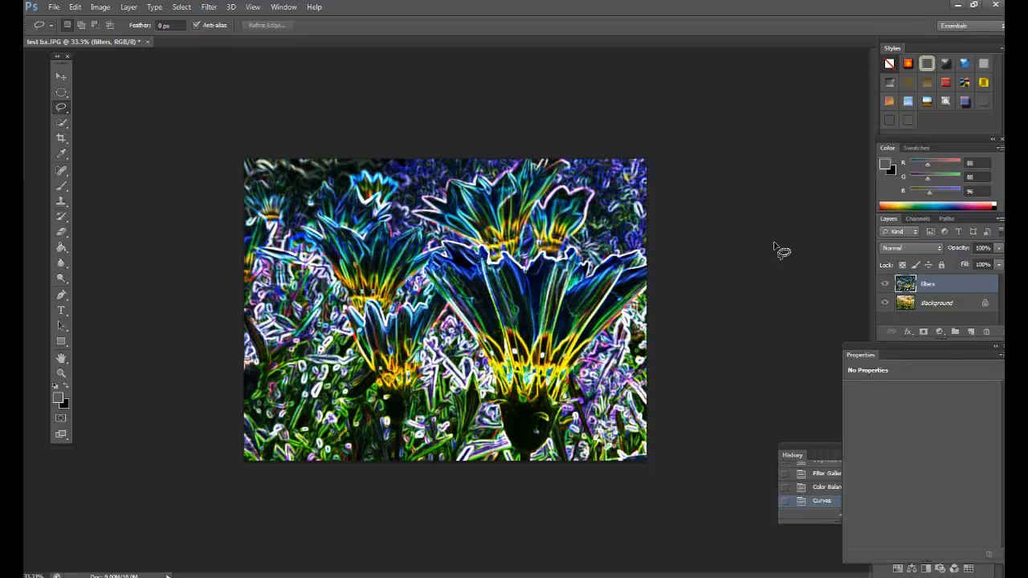
Toggle the visibility of the filters layer repeatedly to compare the filtered flowers with the original photo.
click(887, 286)
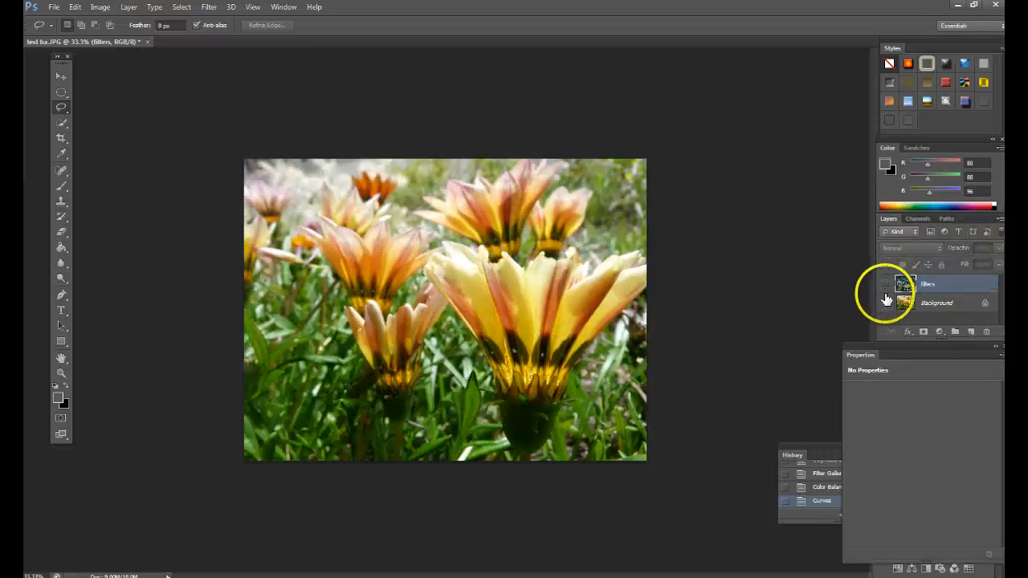
click(886, 288)
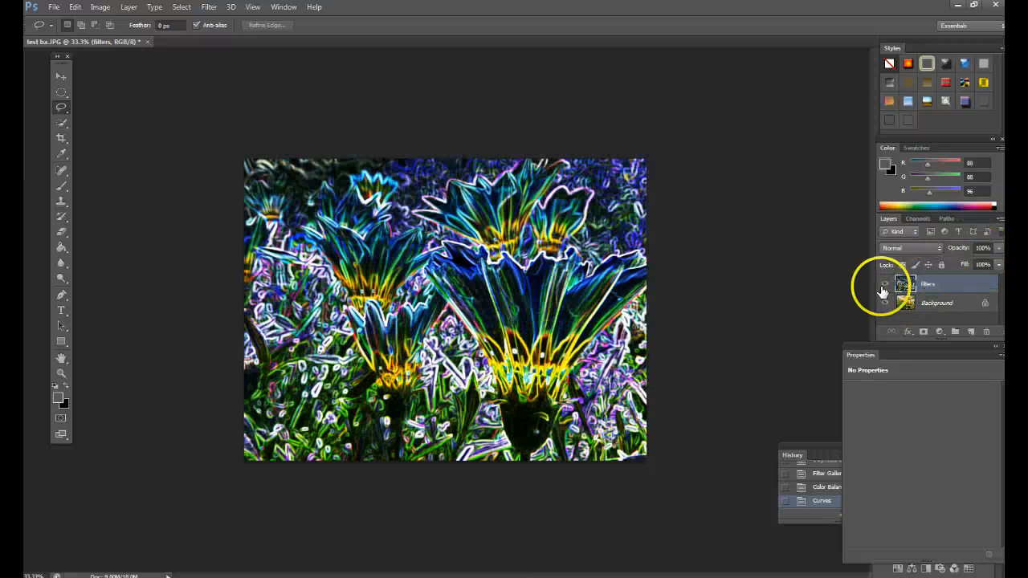
click(884, 287)
click(884, 288)
click(885, 288)
click(884, 288)
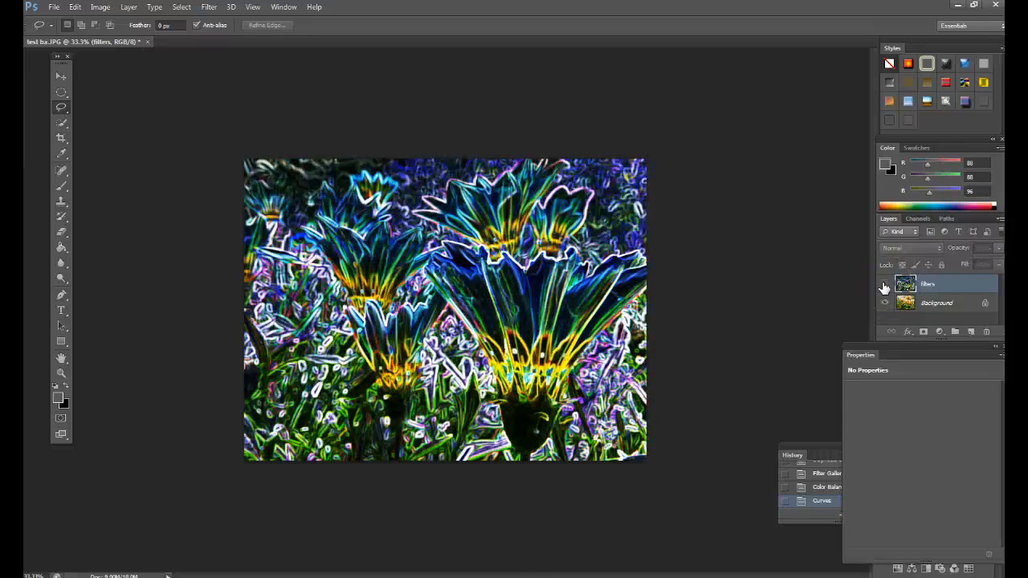
click(884, 287)
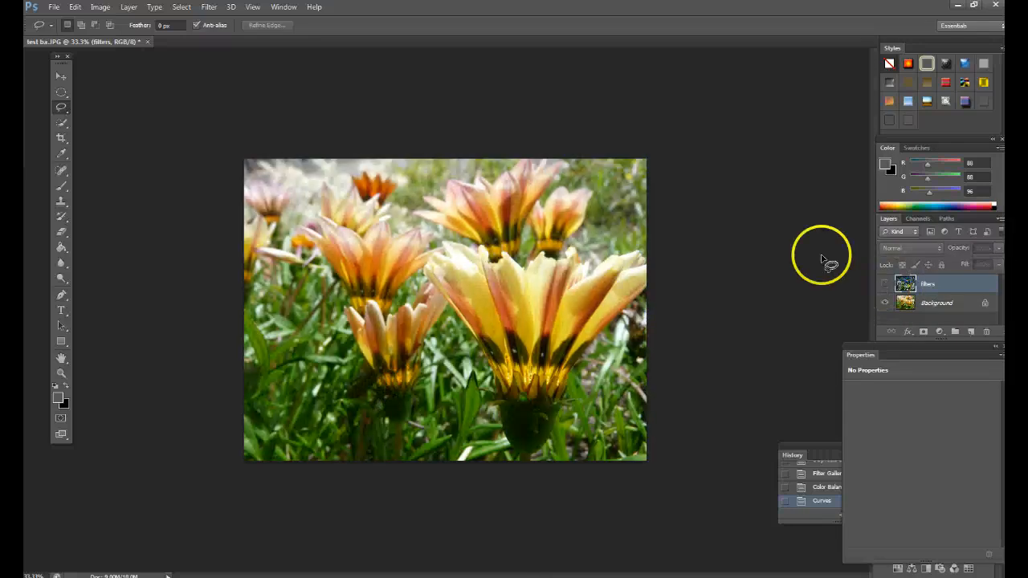
Close test ba.JPG and open test ca.JPG from Windows Photo Viewer in Photoshop.
click(148, 41)
click(497, 218)
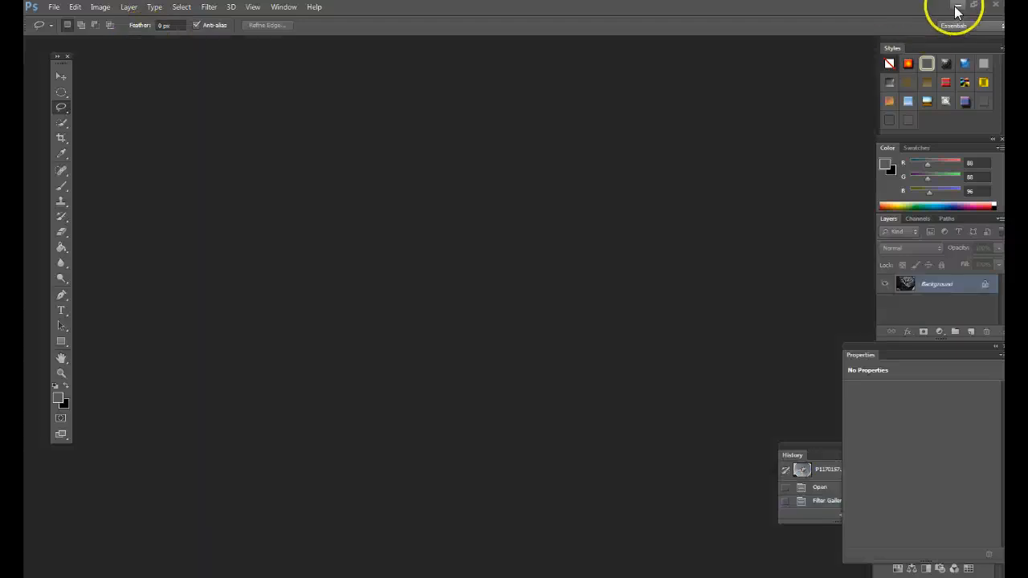
click(958, 6)
double_click(673, 183)
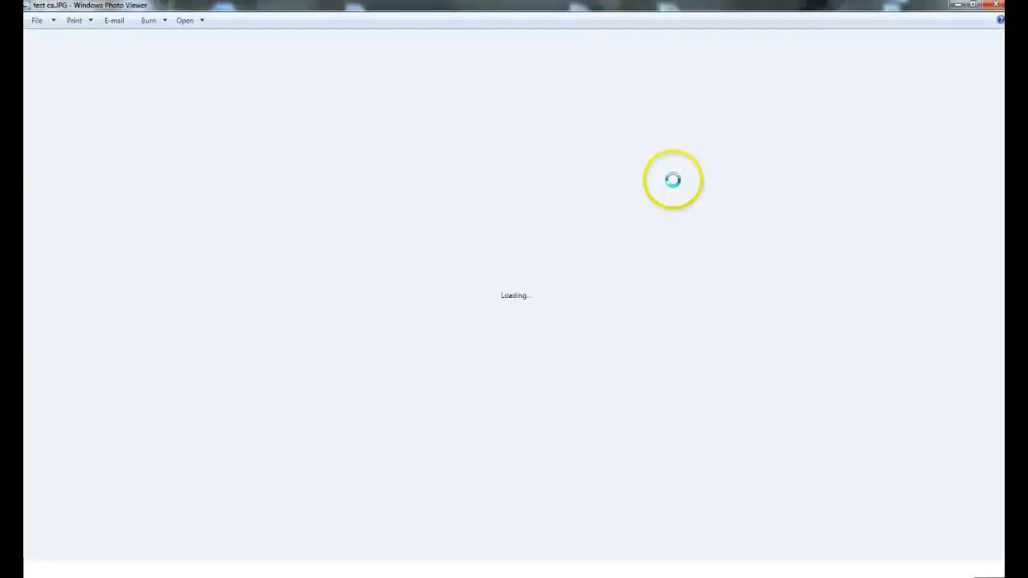
right_click(567, 253)
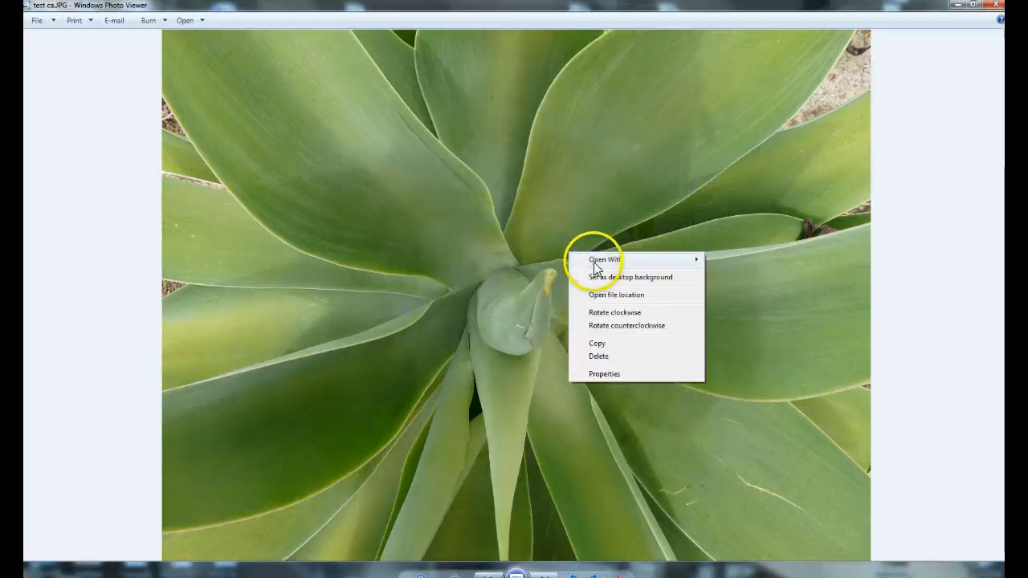
mouse_move(595, 259)
click(739, 288)
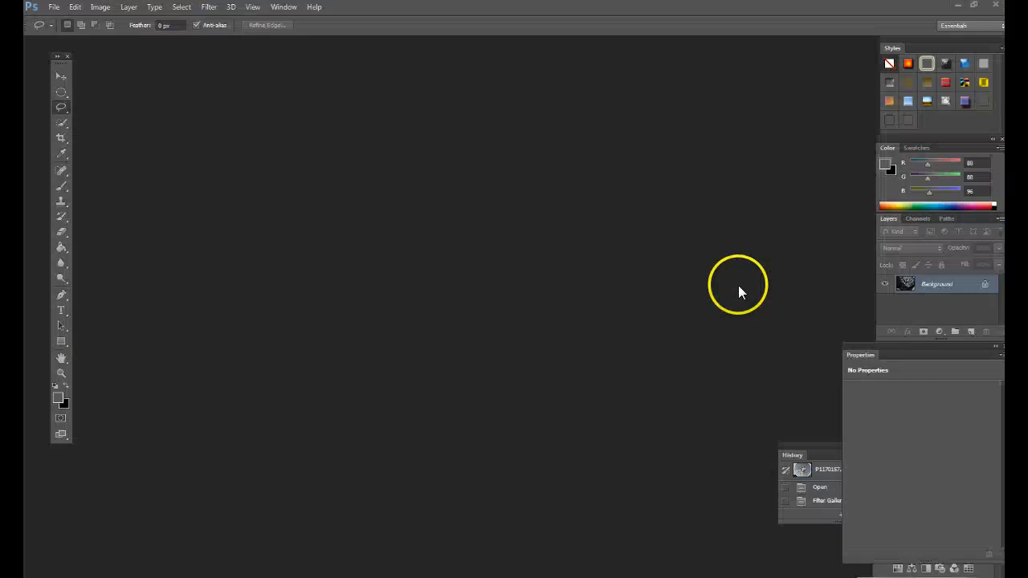
drag(382, 94, 522, 97)
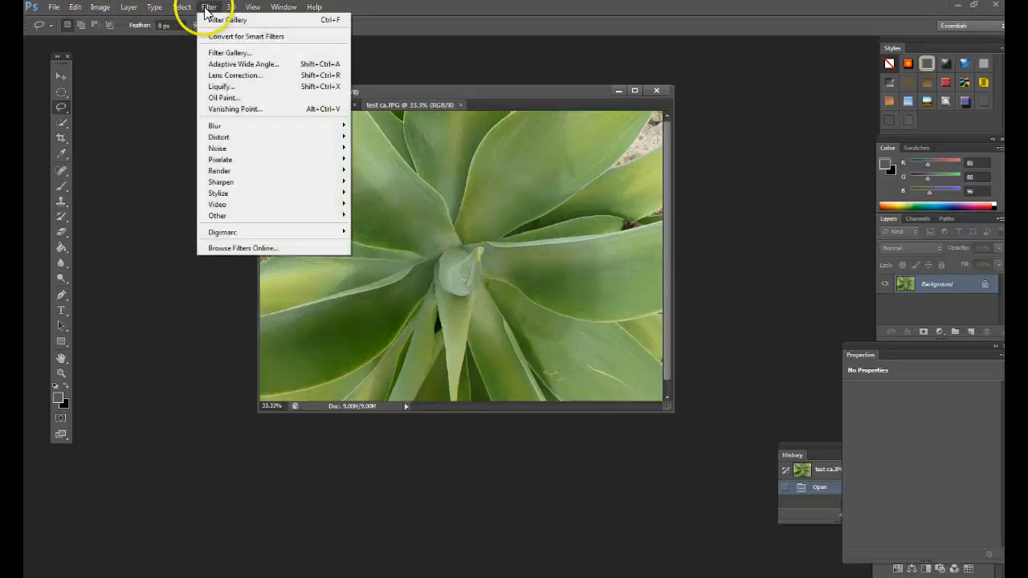
Open the Filter Gallery for test ca.JPG with the whole plant shown in the preview at 33.3%.
click(211, 52)
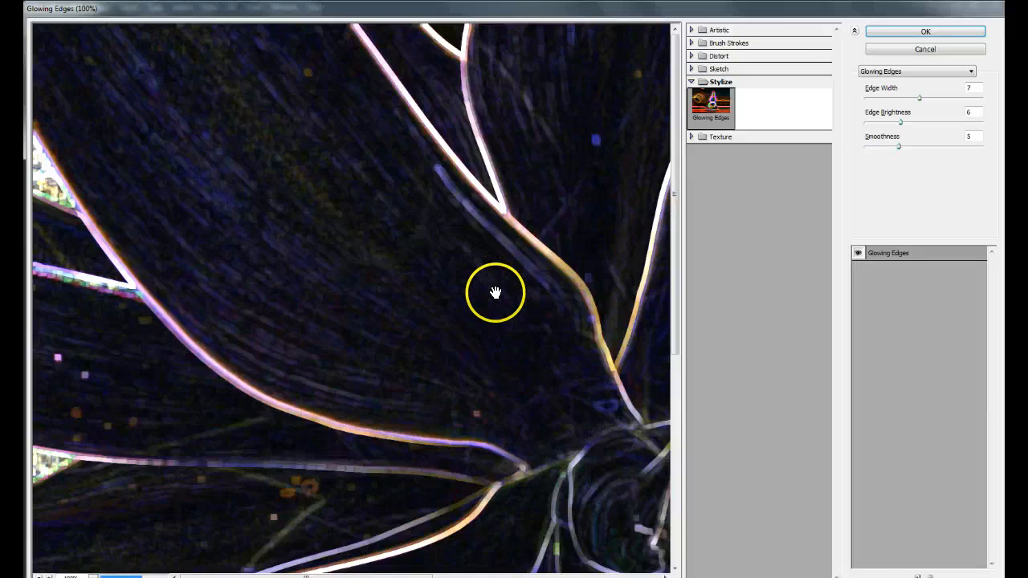
key(ctrl+minus)
key(ctrl+minus)
key(ctrl+minus)
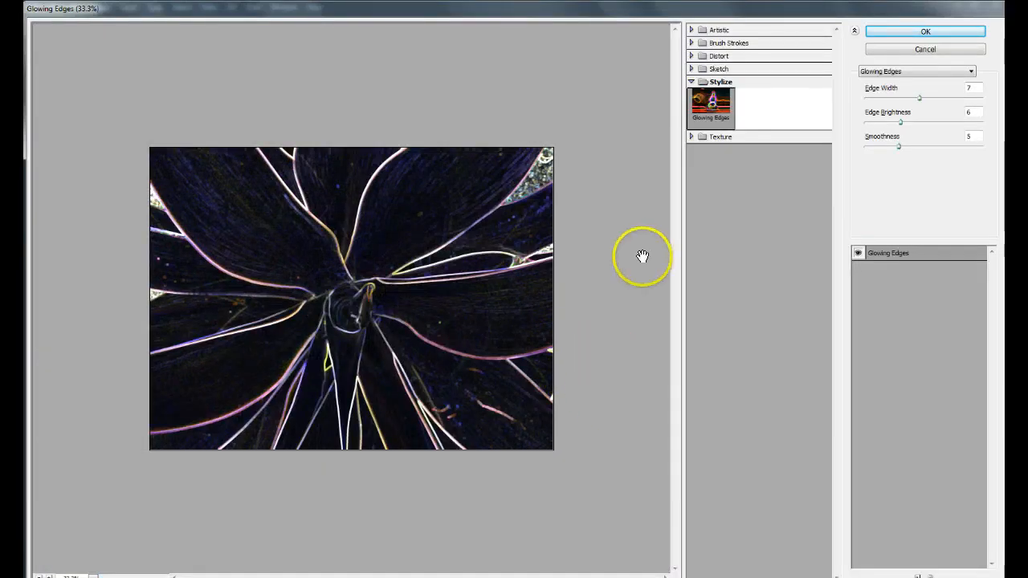
Try the Charcoal, Glass, Ocean Ripple and Dark Strokes filters in turn on the plant photo.
click(692, 83)
click(691, 68)
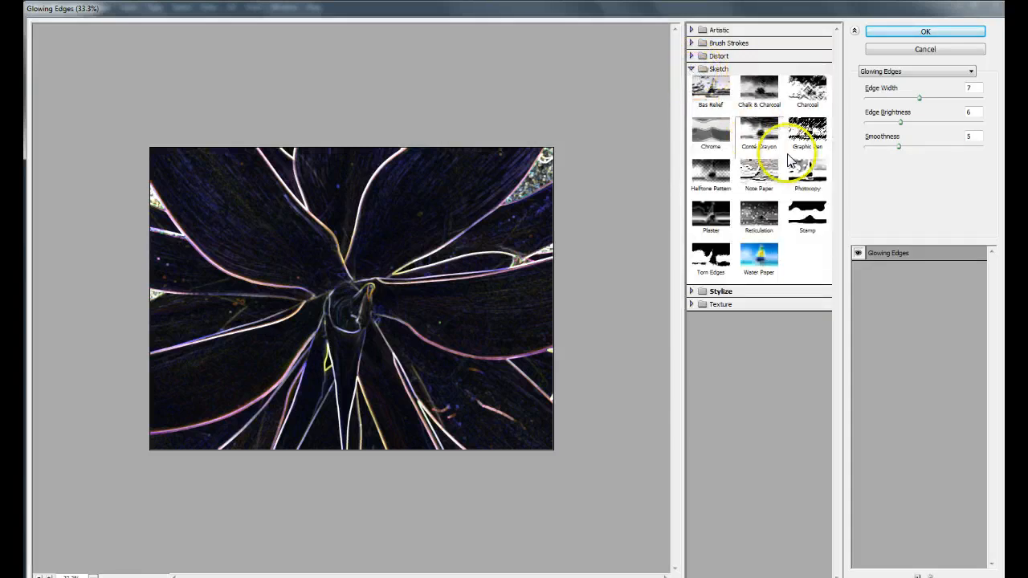
click(810, 92)
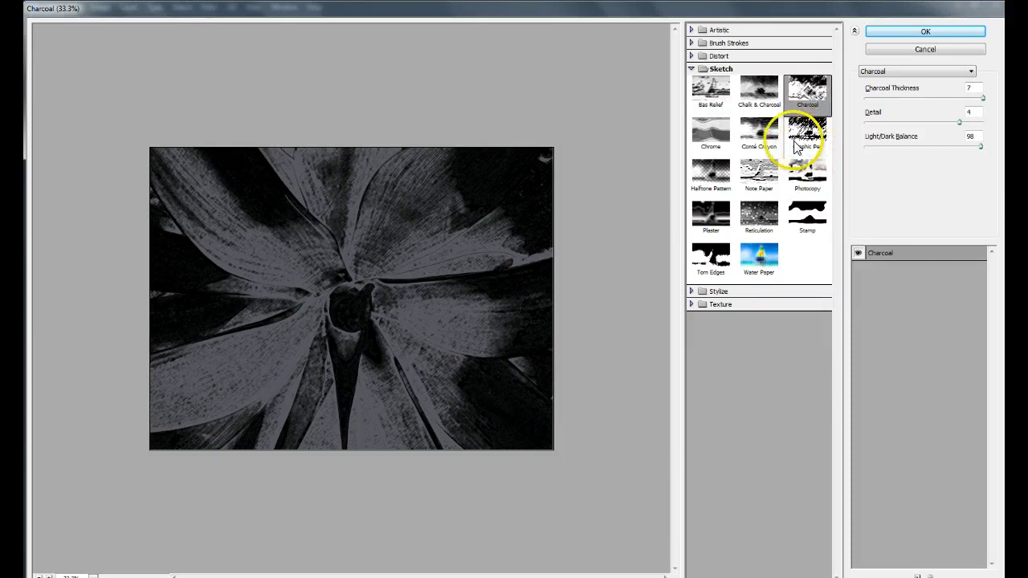
click(692, 56)
click(759, 86)
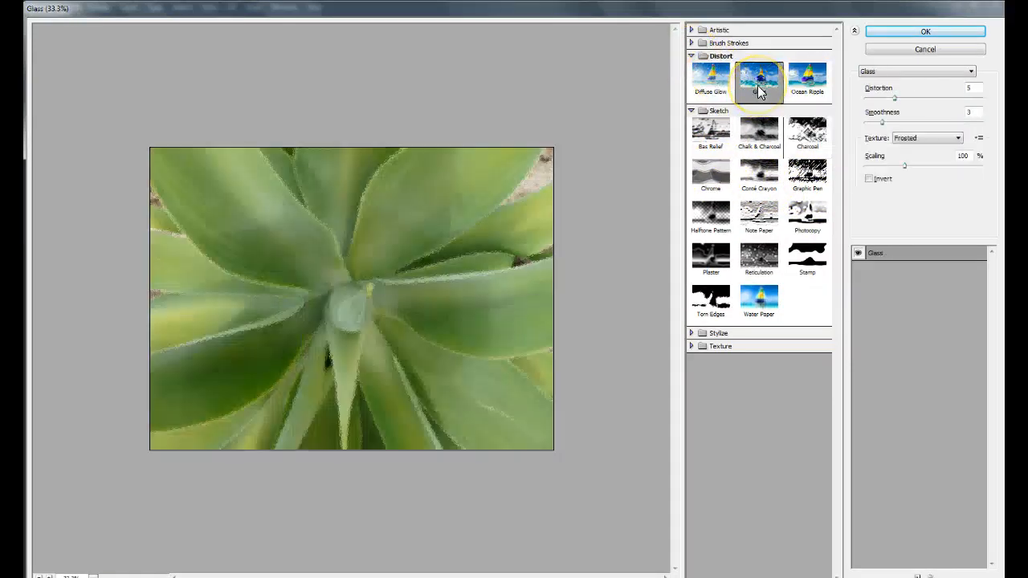
click(799, 84)
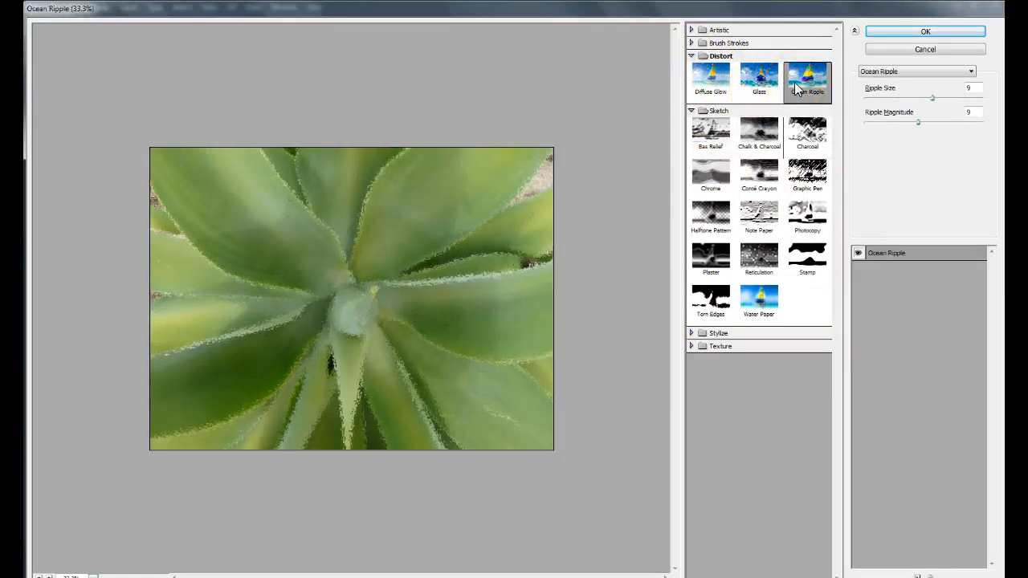
click(693, 43)
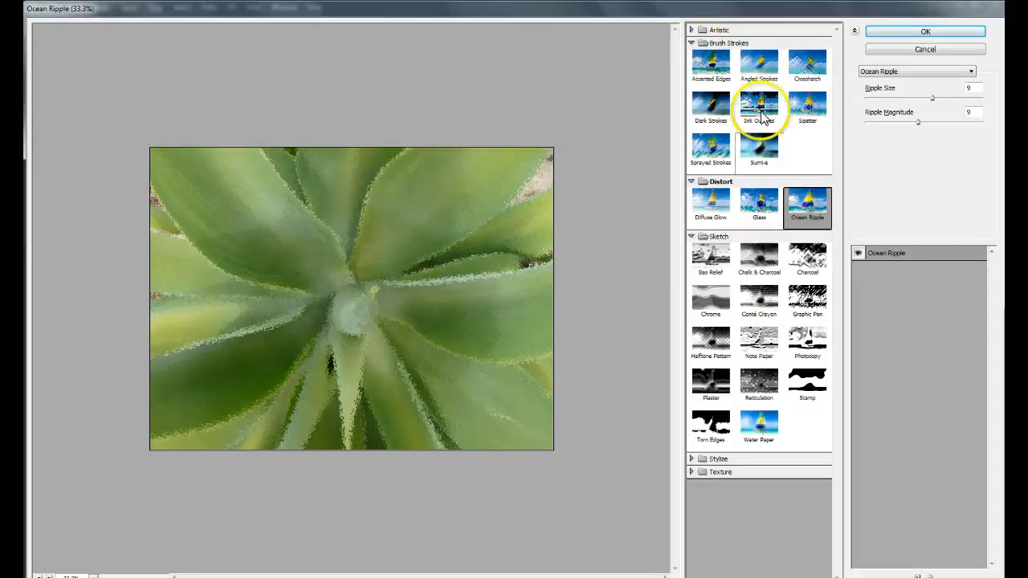
click(712, 109)
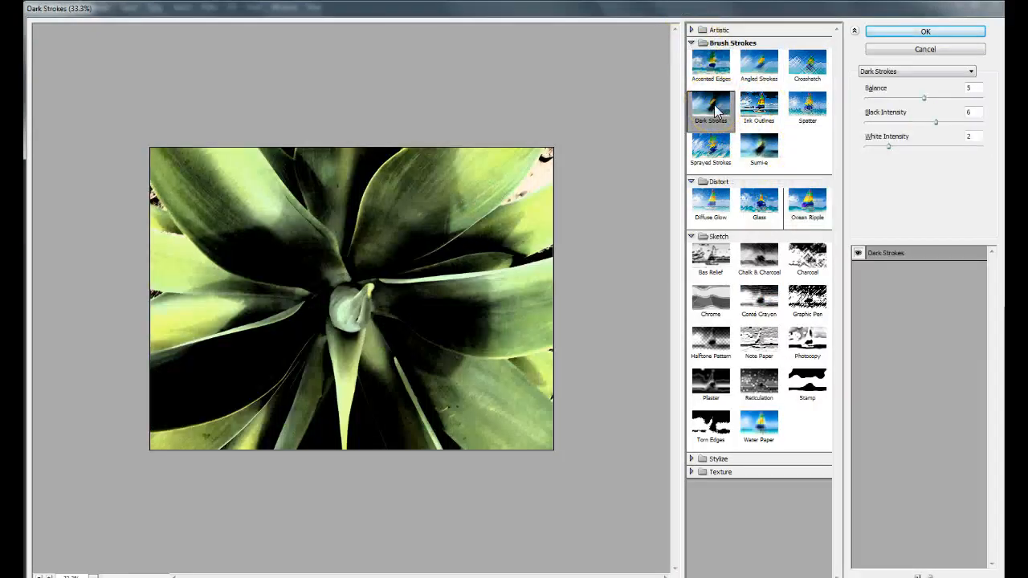
Try the Ink Outlines filter on the plant photo with Stroke Length 25, Dark Intensity 17 and Light Intensity 19.
click(758, 110)
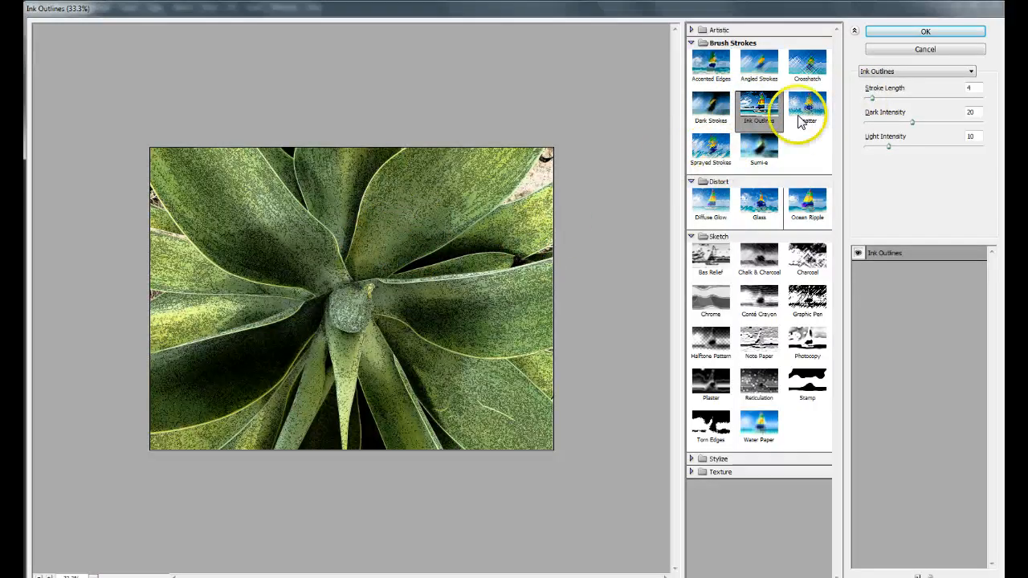
click(873, 99)
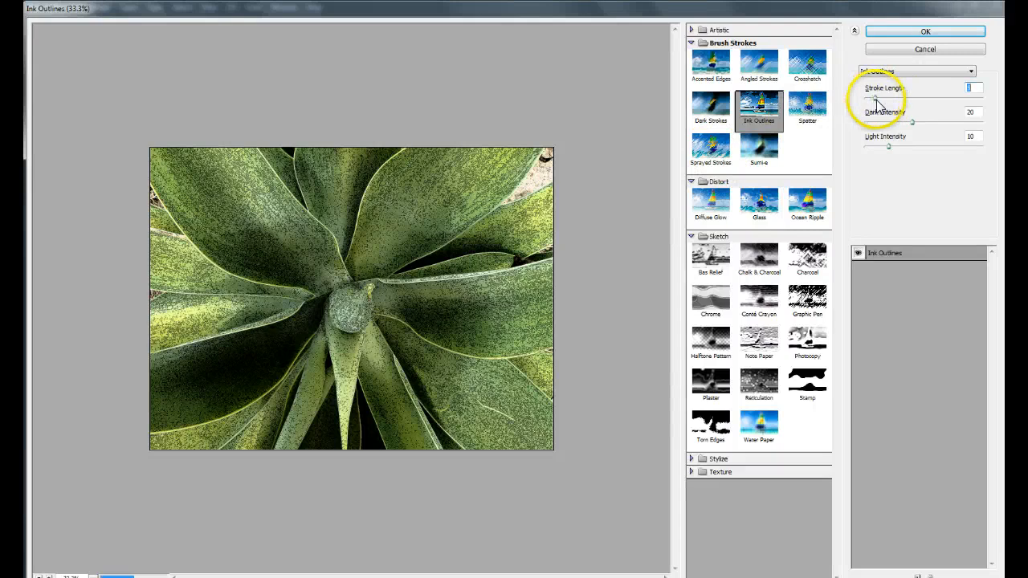
drag(875, 101, 920, 107)
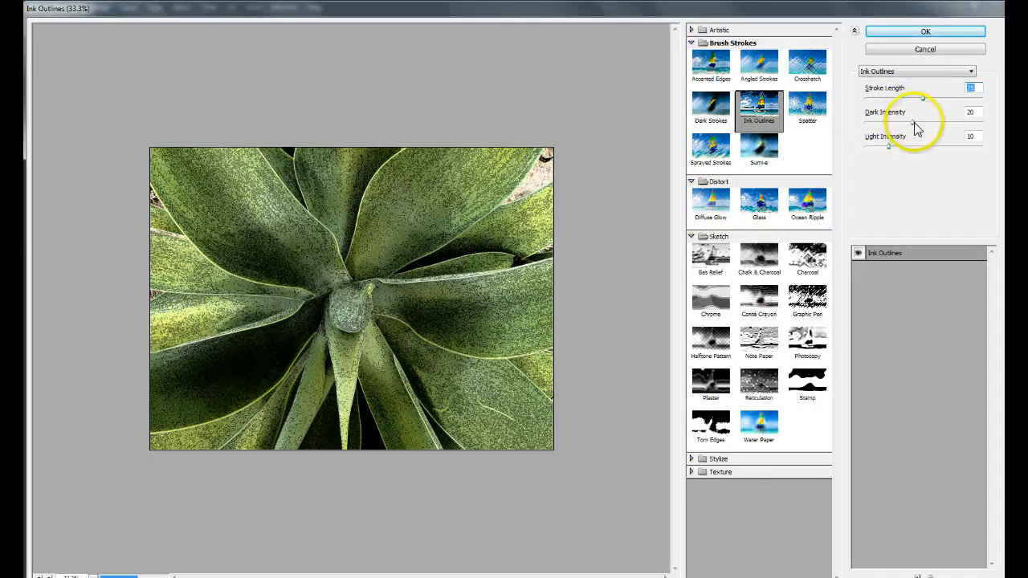
click(914, 125)
drag(898, 131, 911, 153)
click(879, 153)
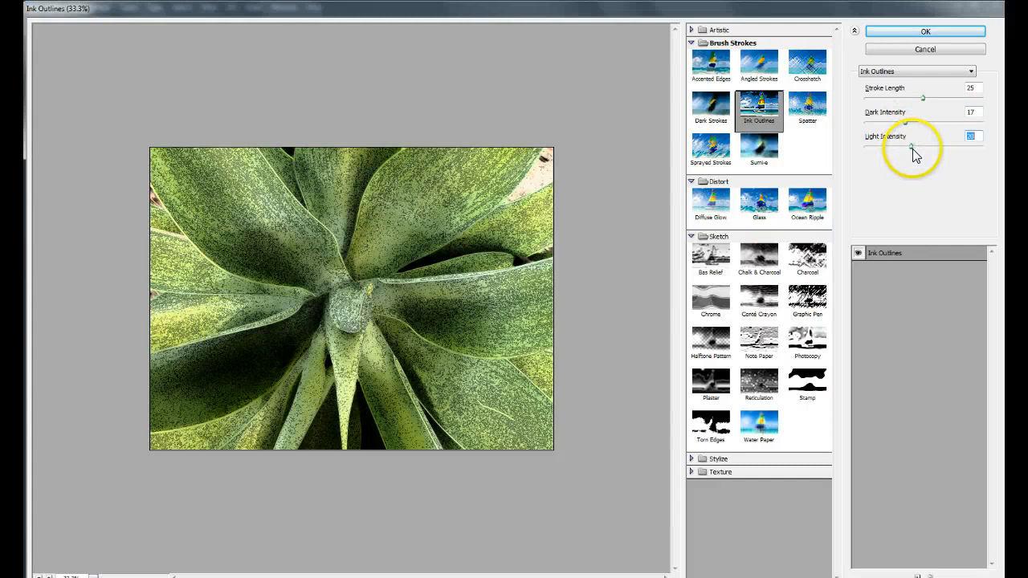
Apply the Sumi-e filter to the plant photo with Stroke Width 15, Stroke Pressure 12 and Contrast 2.
click(762, 152)
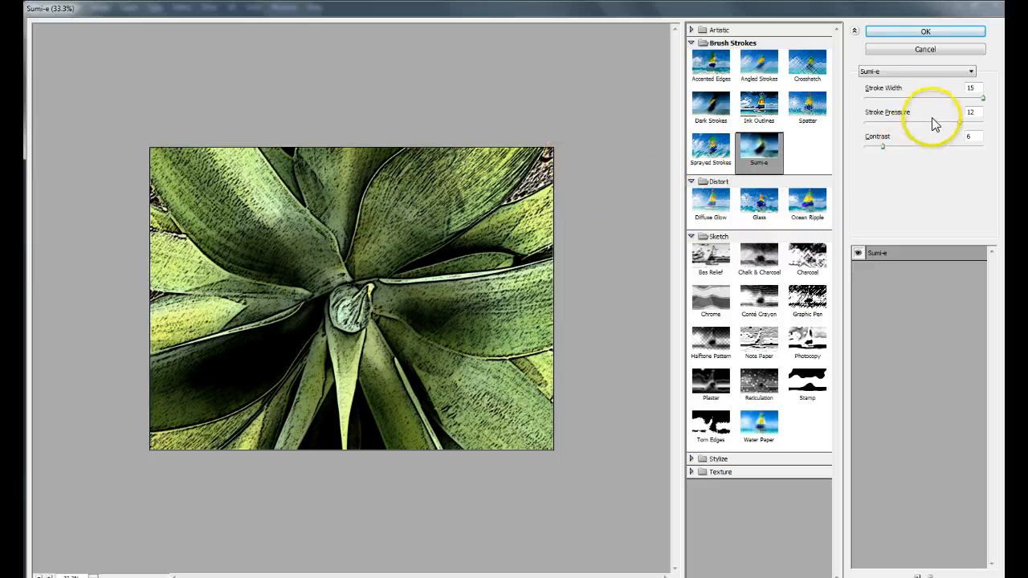
mouse_move(959, 122)
mouse_down()
mouse_move(918, 133)
mouse_move(964, 138)
mouse_up()
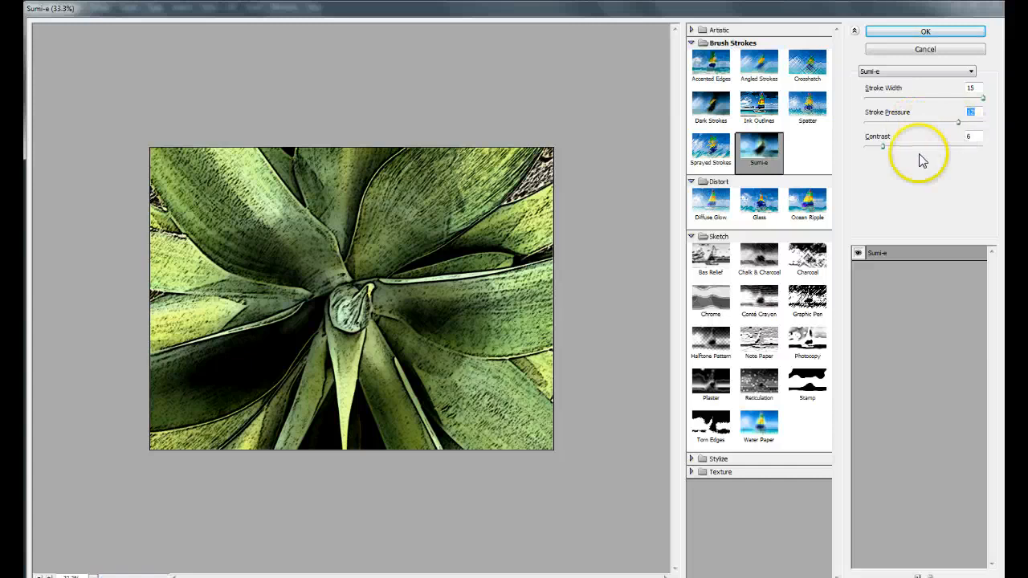
mouse_move(882, 147)
mouse_down()
mouse_move(900, 155)
mouse_move(866, 149)
mouse_up()
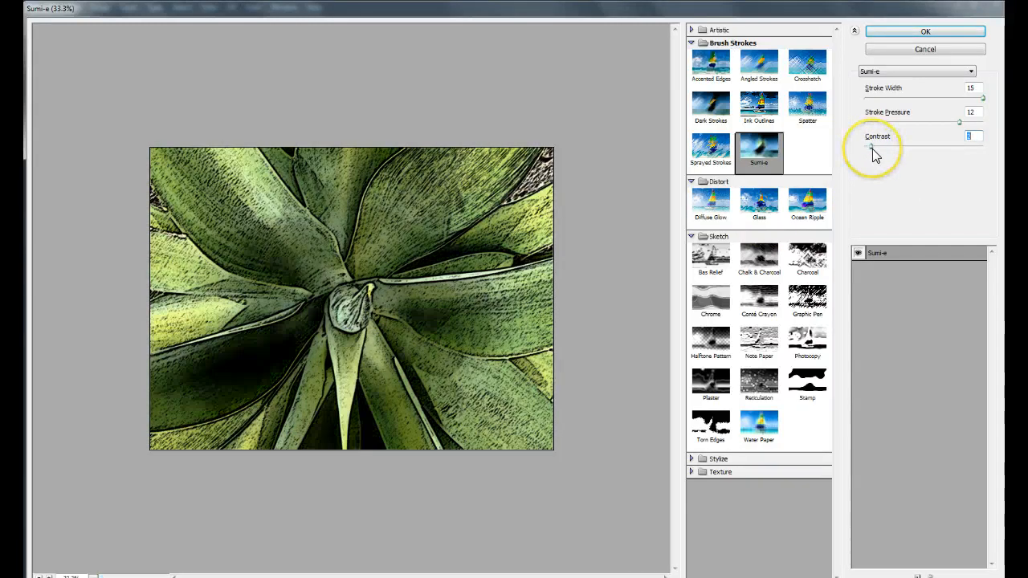
click(954, 41)
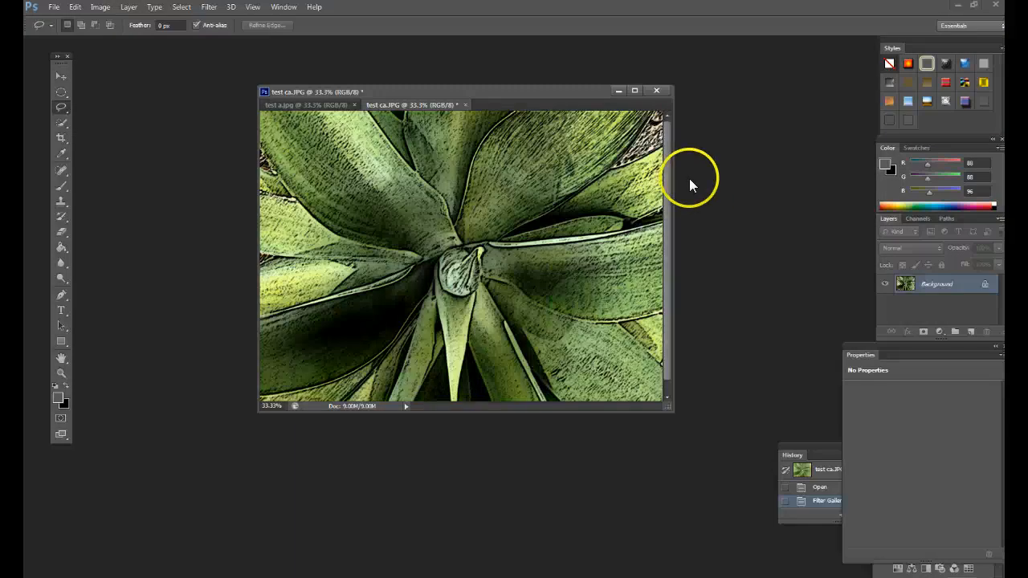
Increase the contrast of the filtered plant with a two-point RGB Curves adjustment, and close test ca.JPG without saving.
click(100, 8)
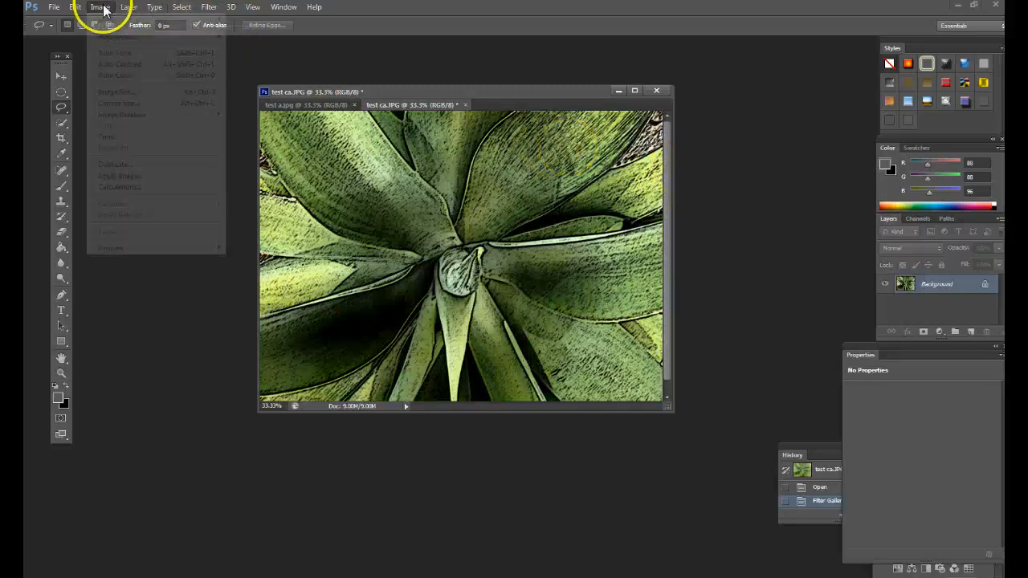
mouse_move(143, 37)
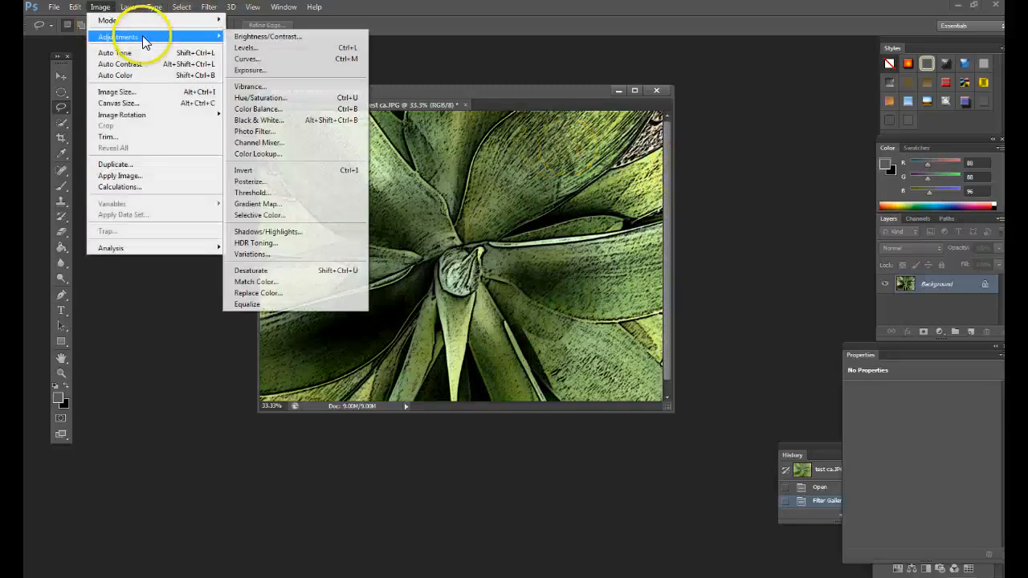
click(257, 58)
click(841, 349)
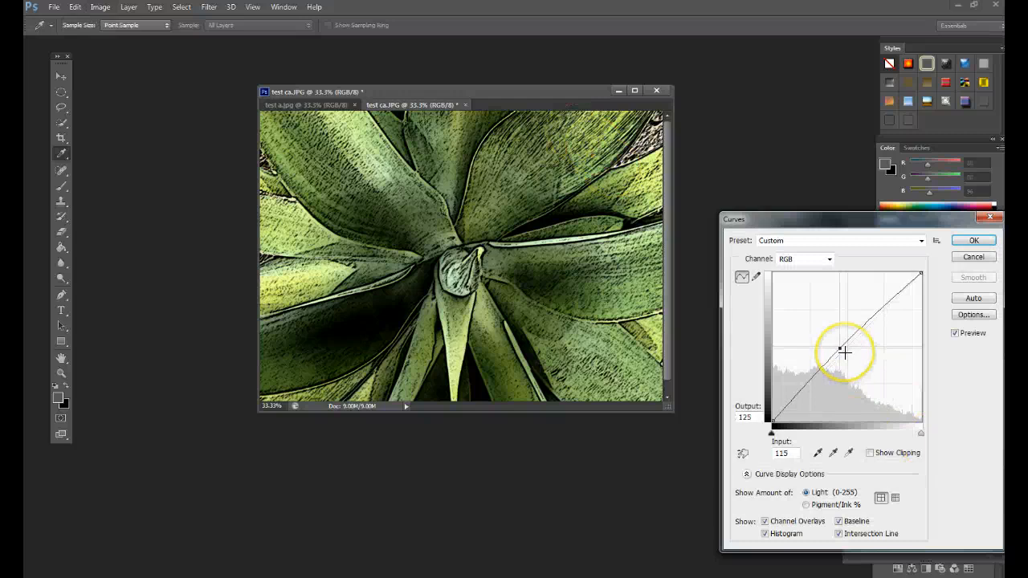
click(815, 365)
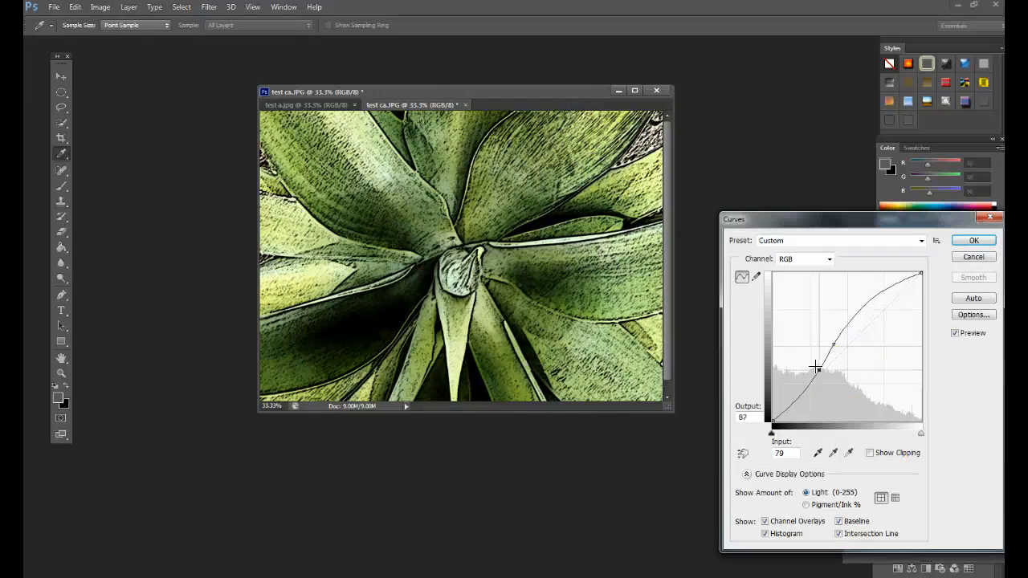
click(973, 242)
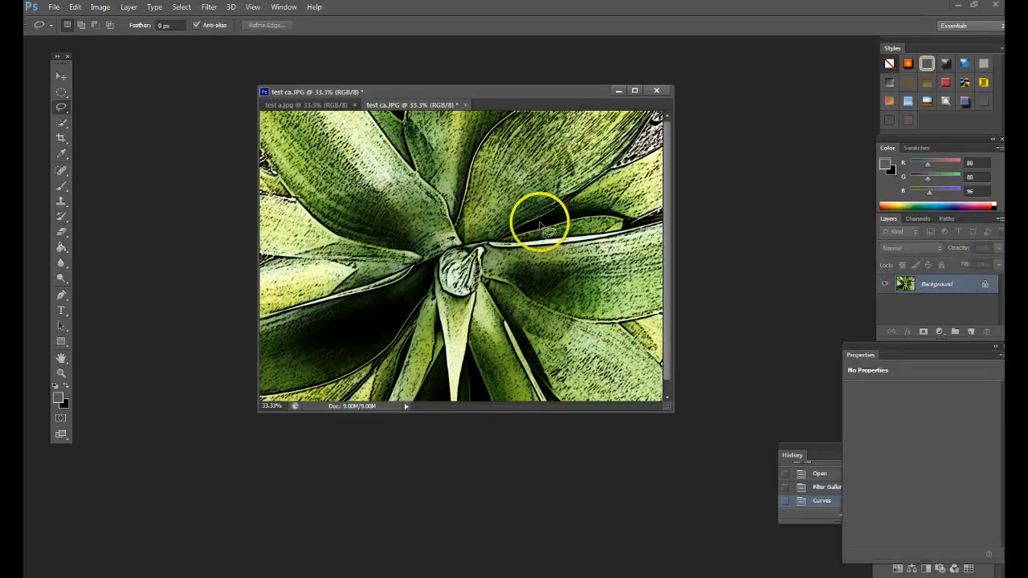
click(656, 90)
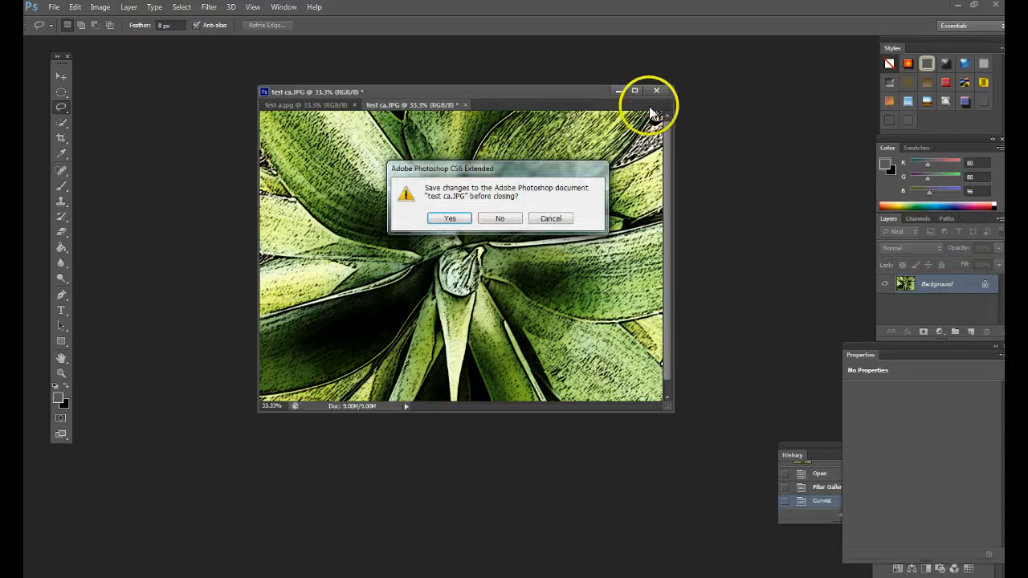
click(499, 217)
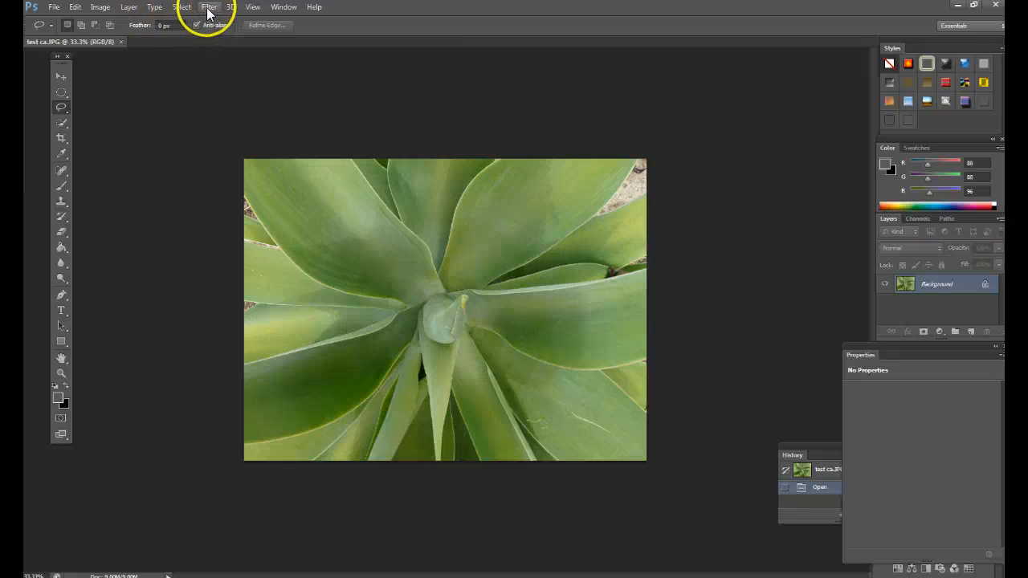
Open the unfiltered test ca.JPG in Liquify and warp the plant's center upward and sideways with brush size 250 and pressure 100.
click(208, 7)
click(225, 86)
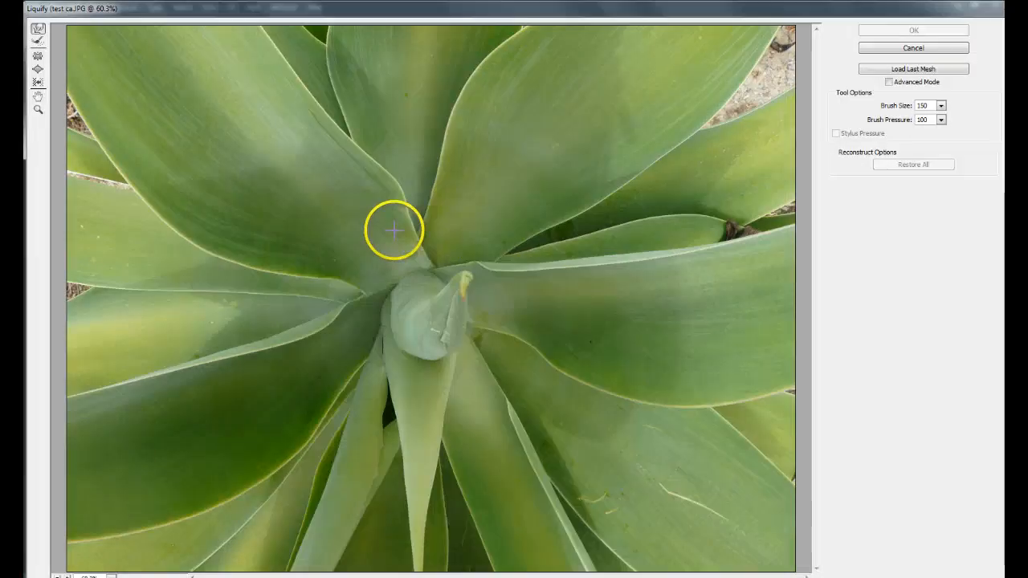
key(ctrl+minus)
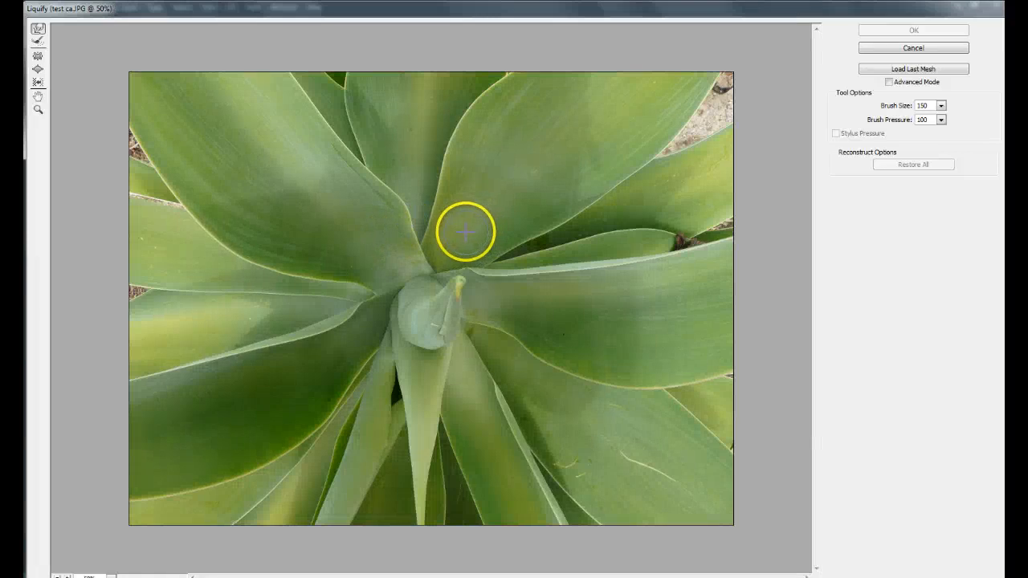
key(ctrl+minus)
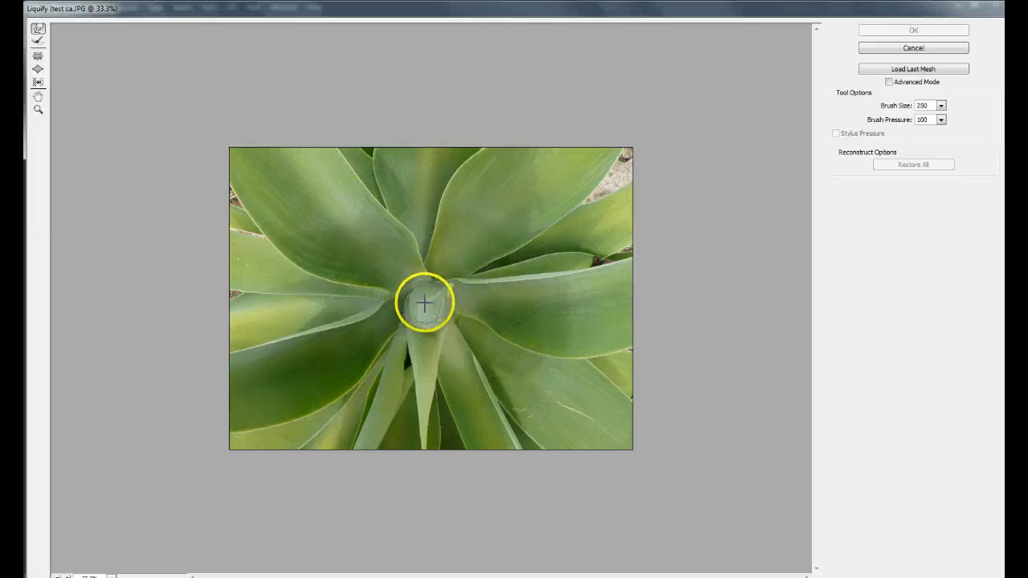
mouse_move(425, 298)
mouse_down()
mouse_move(462, 255)
mouse_move(465, 211)
mouse_move(447, 269)
mouse_move(451, 244)
mouse_move(419, 206)
mouse_move(433, 273)
mouse_move(394, 236)
mouse_up()
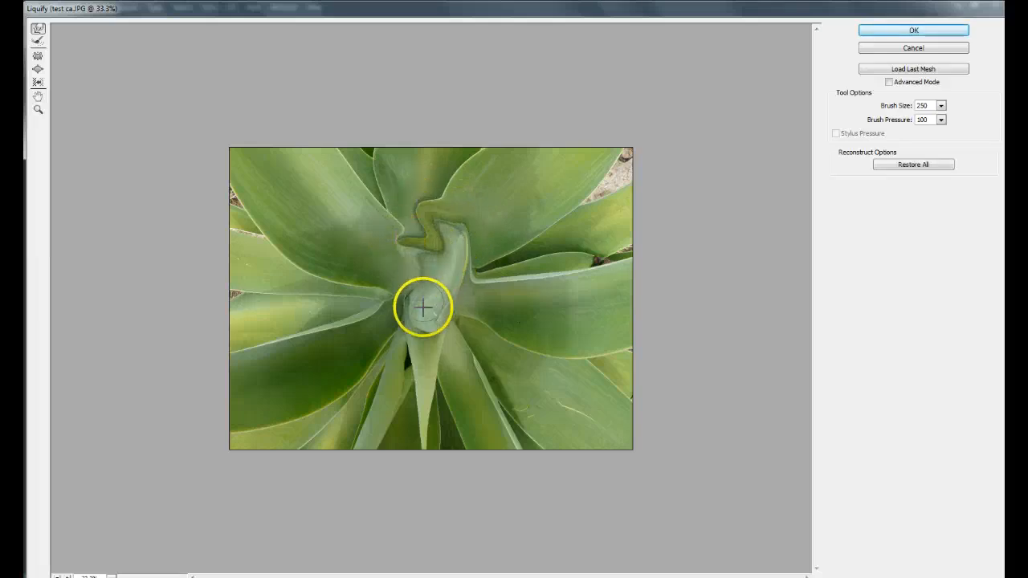
mouse_move(439, 286)
mouse_down()
mouse_move(466, 284)
mouse_move(370, 319)
mouse_move(271, 313)
mouse_move(319, 331)
mouse_move(268, 325)
mouse_move(286, 340)
mouse_move(246, 345)
mouse_up()
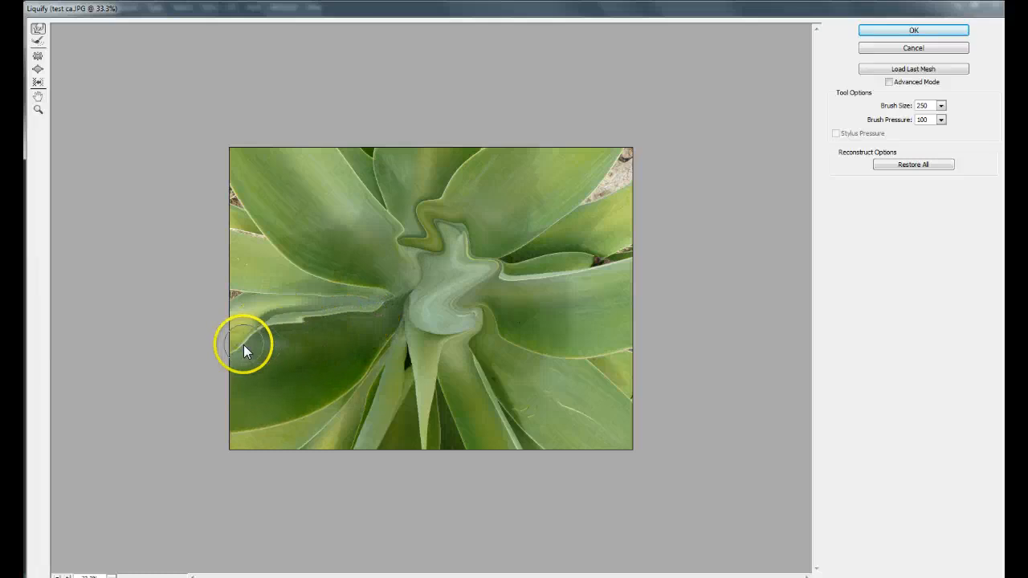
Warp the leaves in the left half of the plant and push pixels over the transparent gap at the photo's upper edge.
mouse_move(332, 362)
mouse_down()
mouse_move(363, 370)
mouse_move(328, 396)
mouse_move(301, 400)
mouse_move(352, 351)
mouse_move(358, 393)
mouse_move(269, 418)
mouse_move(295, 353)
mouse_move(263, 392)
mouse_move(292, 355)
mouse_move(317, 275)
mouse_move(340, 261)
mouse_move(339, 281)
mouse_move(298, 248)
mouse_move(289, 259)
mouse_move(287, 228)
mouse_move(281, 244)
mouse_move(280, 228)
mouse_move(276, 237)
mouse_move(249, 211)
mouse_up()
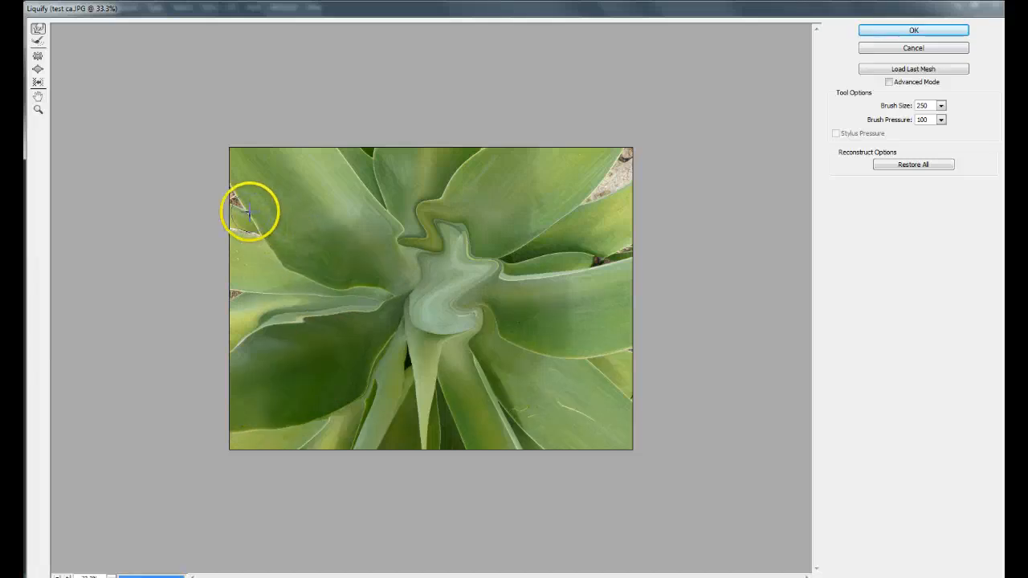
mouse_move(426, 198)
mouse_down()
mouse_move(367, 177)
mouse_move(369, 194)
mouse_move(388, 183)
mouse_move(379, 164)
mouse_move(379, 206)
mouse_move(366, 170)
mouse_move(358, 220)
mouse_move(366, 174)
mouse_up()
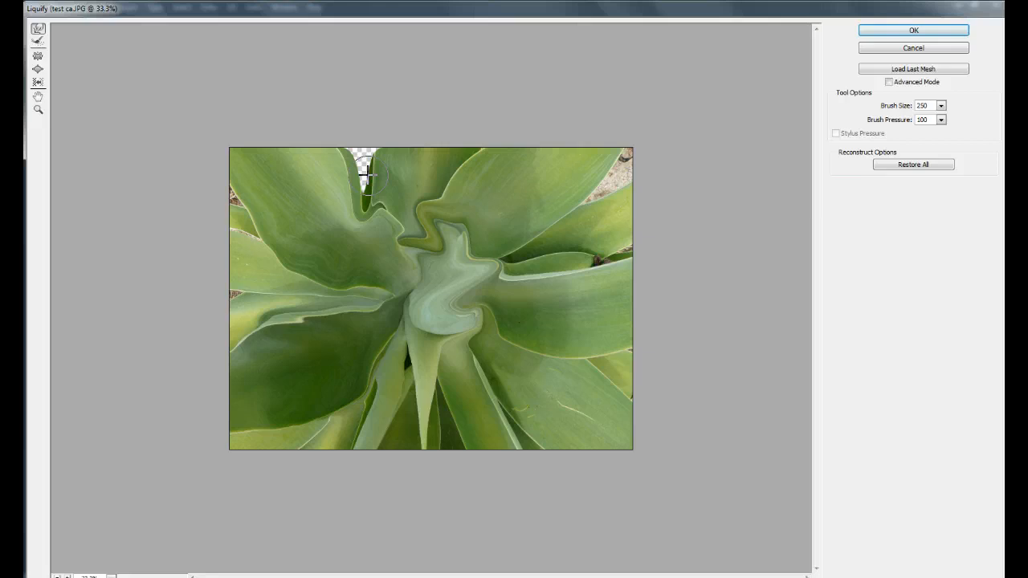
mouse_move(364, 154)
mouse_down()
mouse_move(365, 180)
mouse_move(361, 134)
mouse_up()
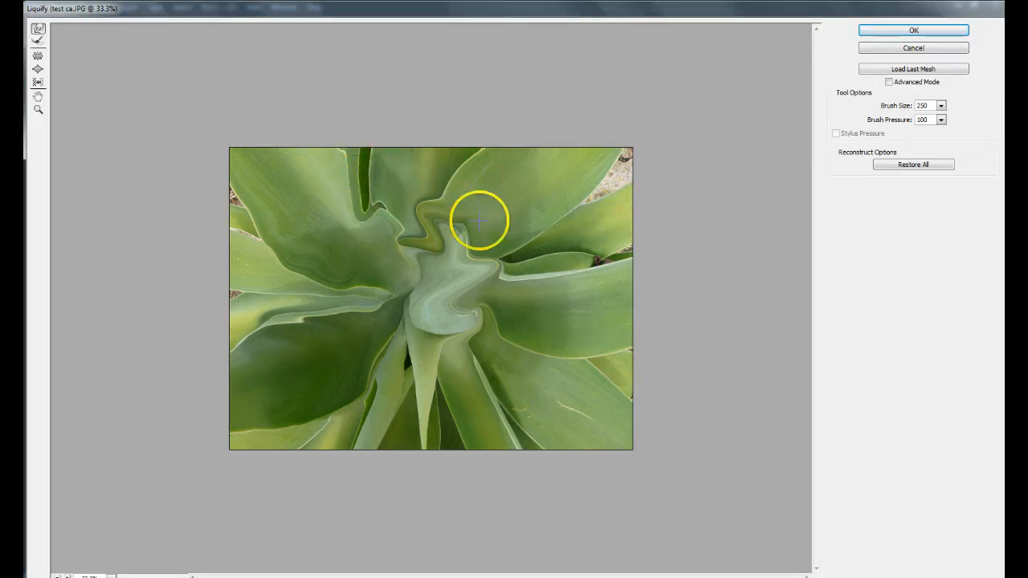
Warp the upper-right leaves, swirl the plant's center into a spiral, and apply the Liquify filter.
mouse_move(535, 291)
mouse_down()
mouse_move(595, 281)
mouse_move(668, 239)
mouse_move(612, 207)
mouse_move(631, 142)
mouse_move(602, 176)
mouse_move(634, 121)
mouse_up()
mouse_move(527, 240)
mouse_down()
mouse_move(611, 191)
mouse_move(578, 215)
mouse_up()
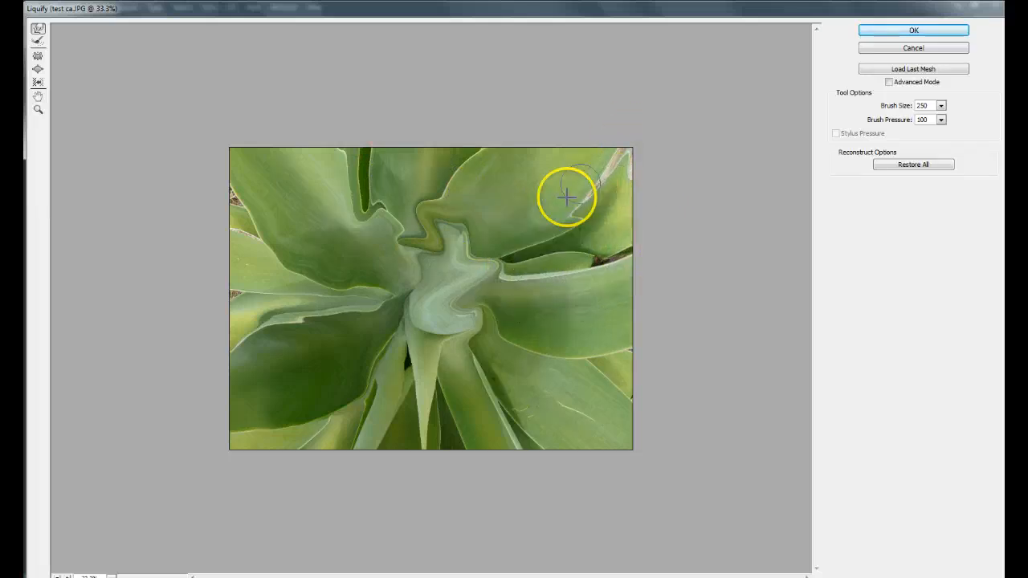
mouse_move(439, 280)
mouse_down()
mouse_move(407, 308)
mouse_move(497, 285)
mouse_move(409, 231)
mouse_move(371, 307)
mouse_move(466, 276)
mouse_move(418, 225)
mouse_move(414, 348)
mouse_move(498, 281)
mouse_move(409, 221)
mouse_move(333, 254)
mouse_move(438, 370)
mouse_move(529, 303)
mouse_move(444, 207)
mouse_move(326, 251)
mouse_move(355, 362)
mouse_move(518, 317)
mouse_move(496, 211)
mouse_move(324, 221)
mouse_move(322, 335)
mouse_move(433, 385)
mouse_move(547, 277)
mouse_move(515, 227)
mouse_move(346, 227)
mouse_move(386, 365)
mouse_move(470, 360)
mouse_up()
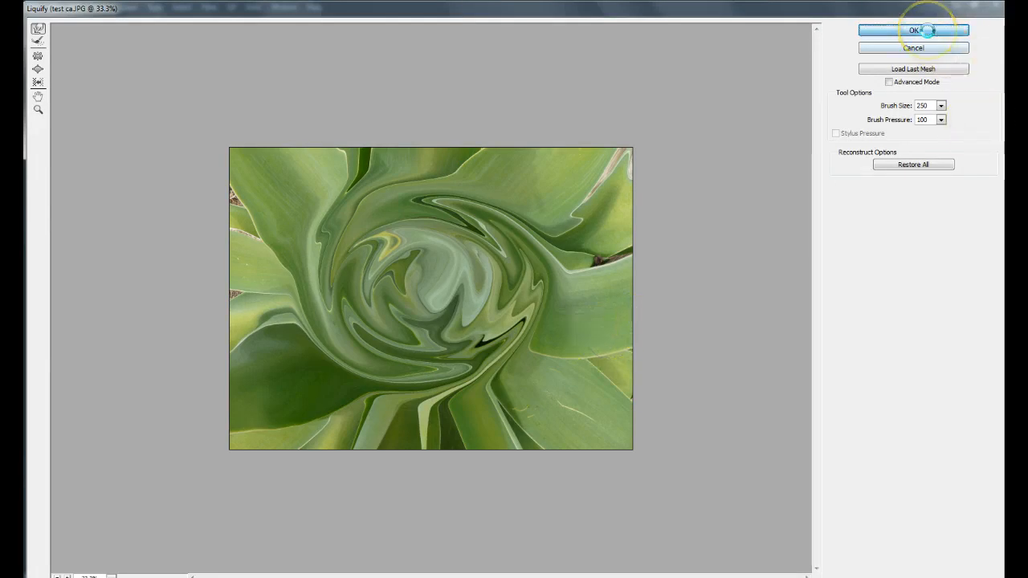
click(928, 29)
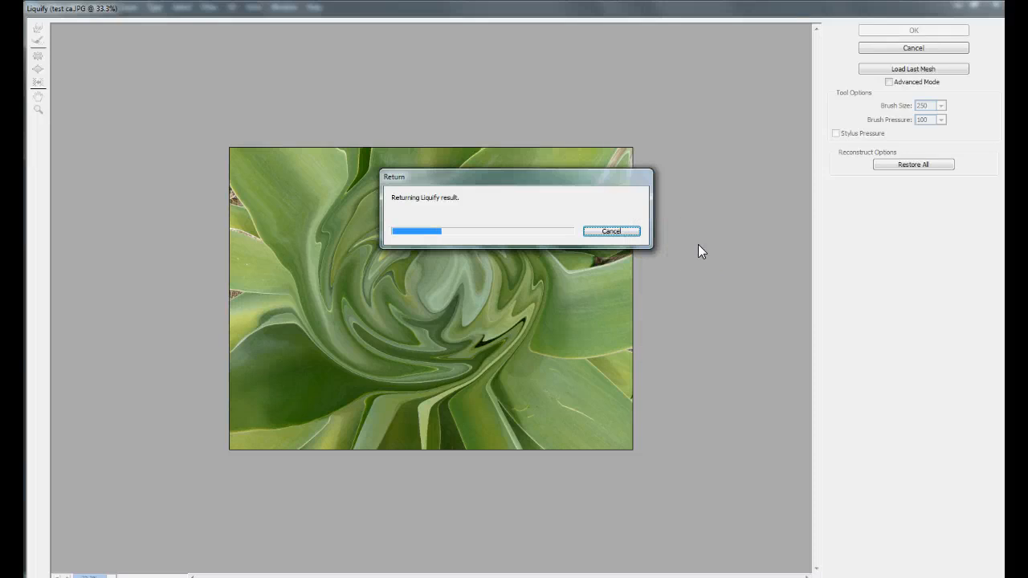